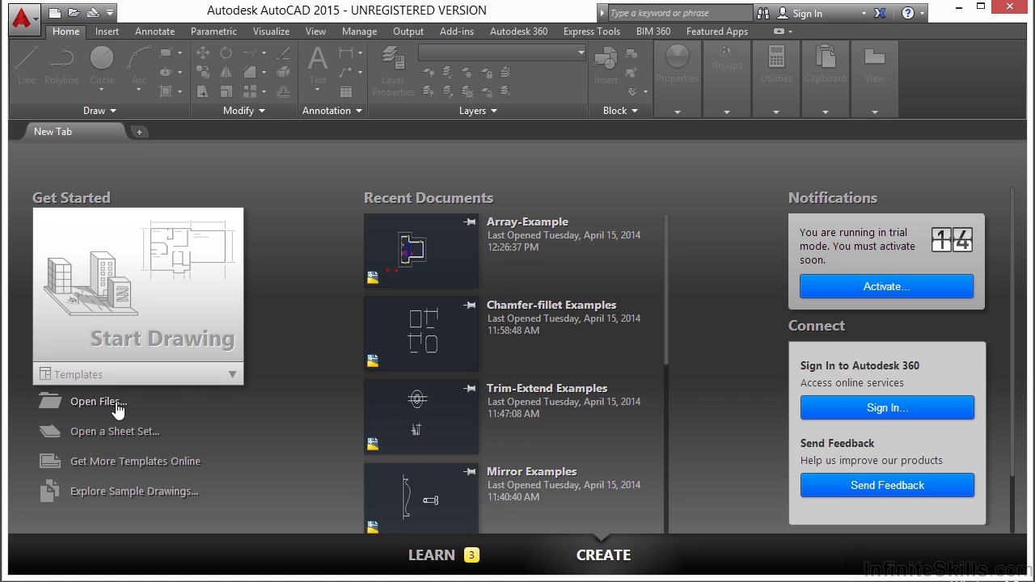
Open Array-Example.dwg from the 06 folder.
left_click(81, 405)
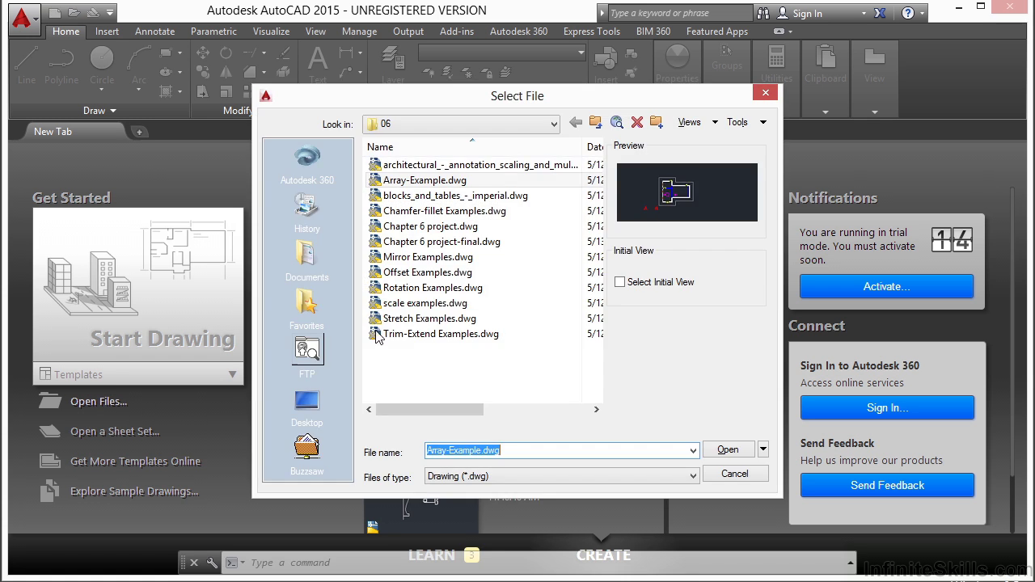
left_click(453, 181)
left_click(726, 450)
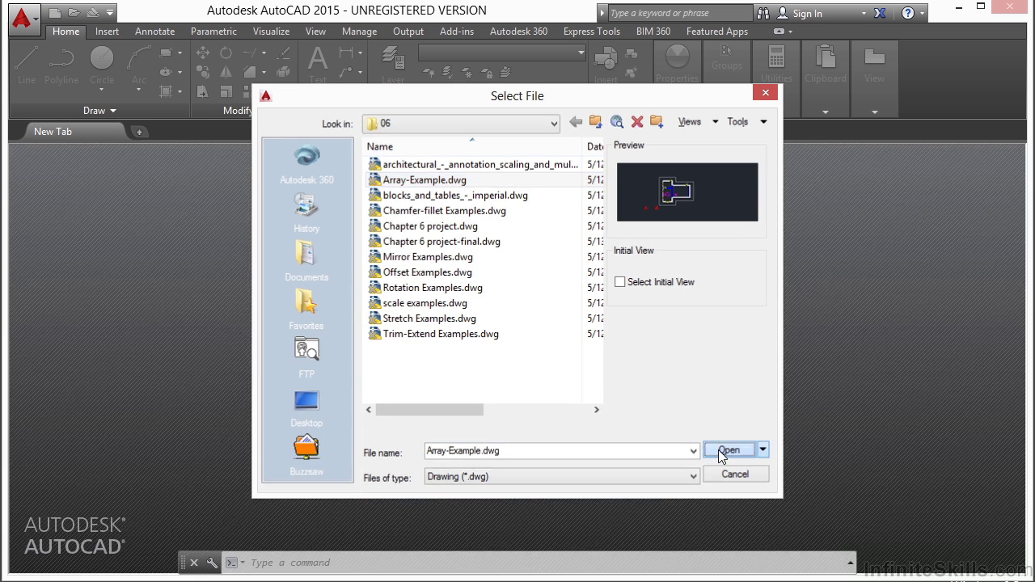
Pan and zoom into the room with the round table and its two chairs.
mouse_move(437, 378)
middle_mouse_down()
mouse_move(469, 365)
mouse_move(407, 305)
mouse_move(395, 332)
middle_mouse_up()
scroll(439, 356, "up", 5)
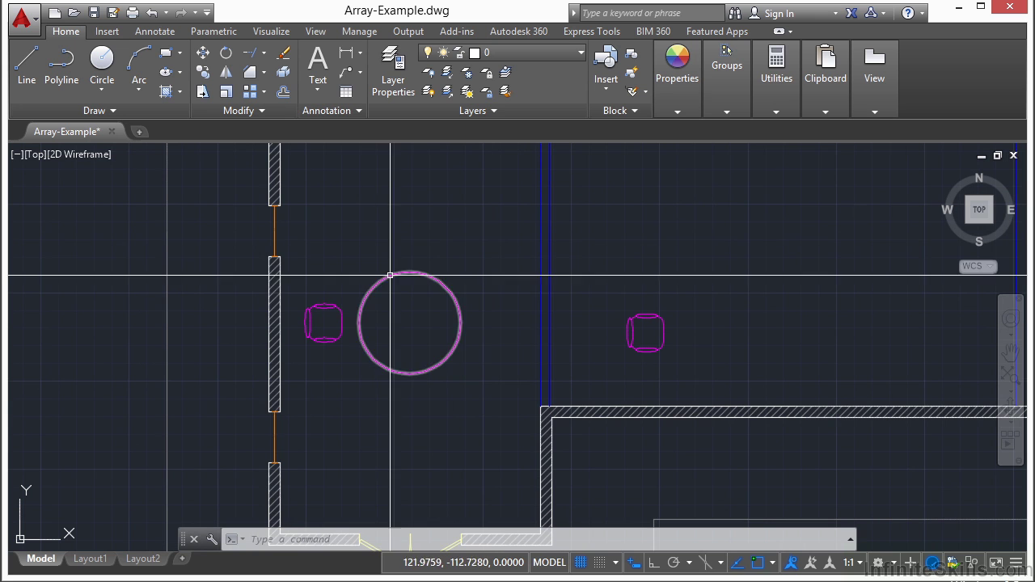
scroll(396, 323, "up", 1)
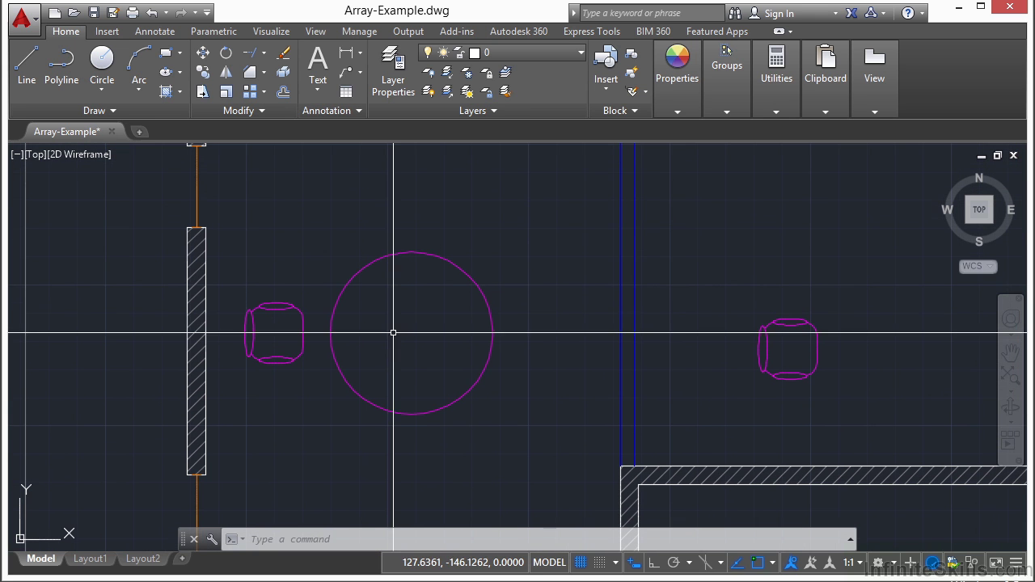
scroll(316, 312, "up", 2)
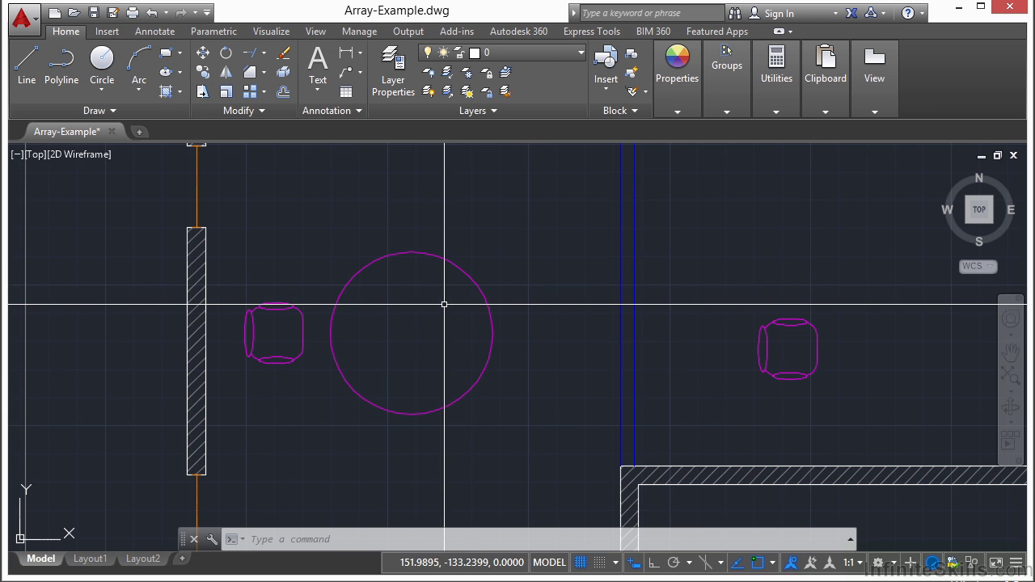
type("AR")
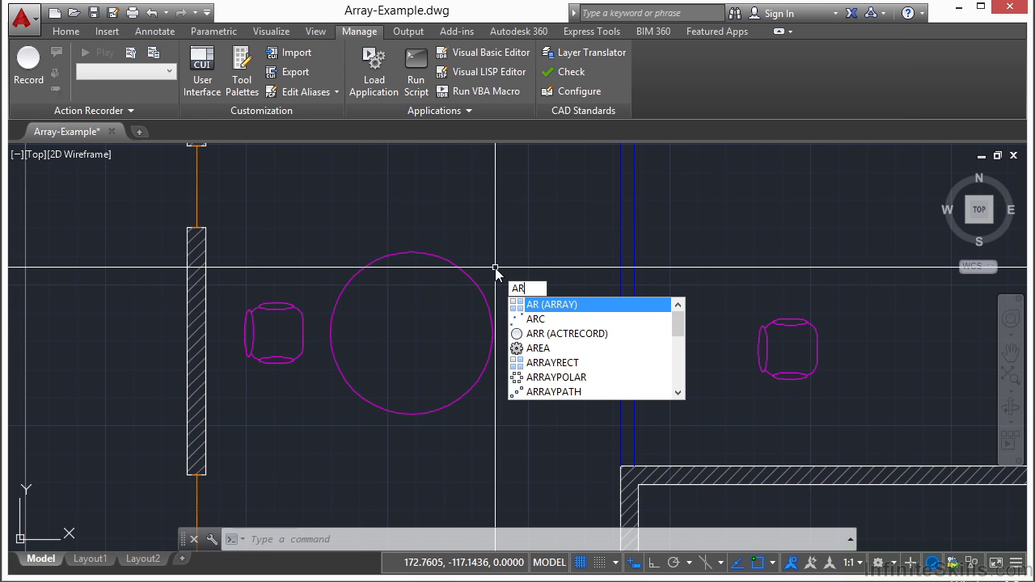
key("Return")
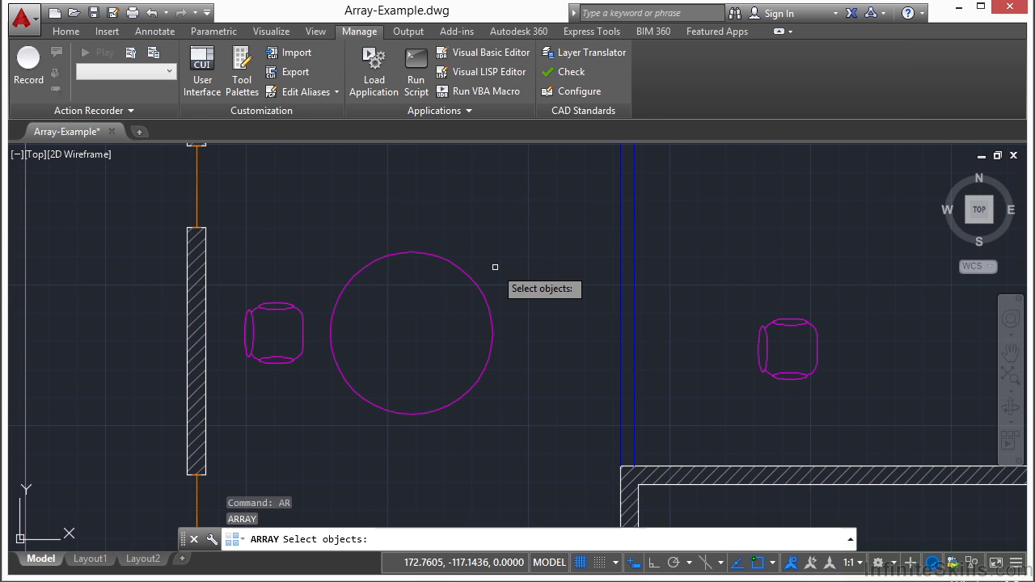
left_click(258, 307)
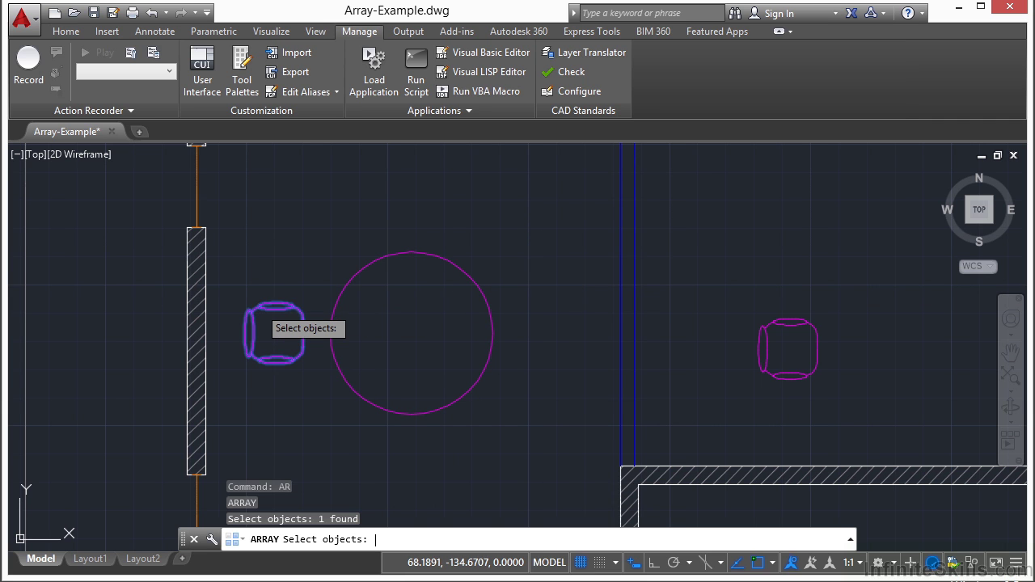
key("Return")
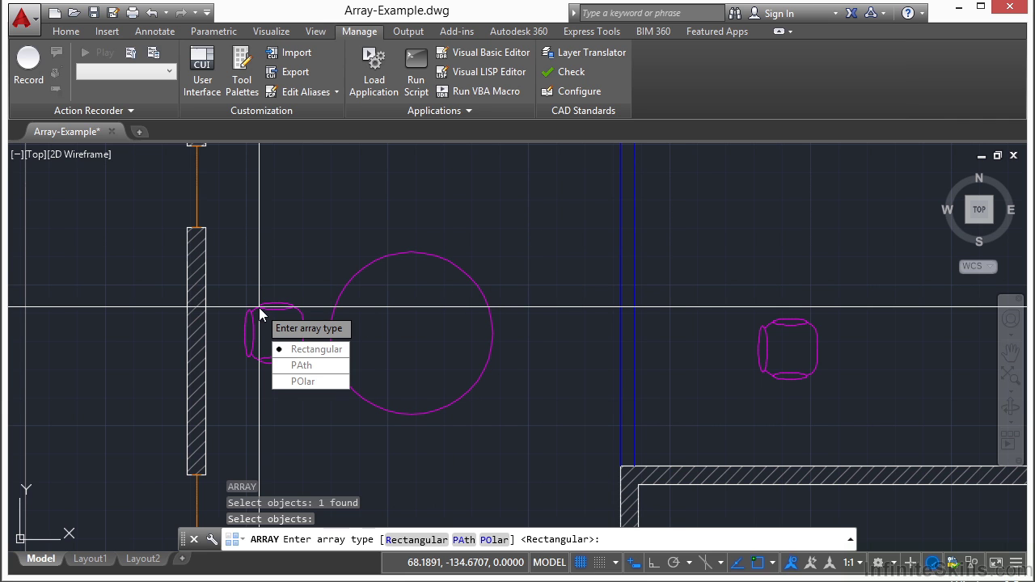
left_click(340, 383)
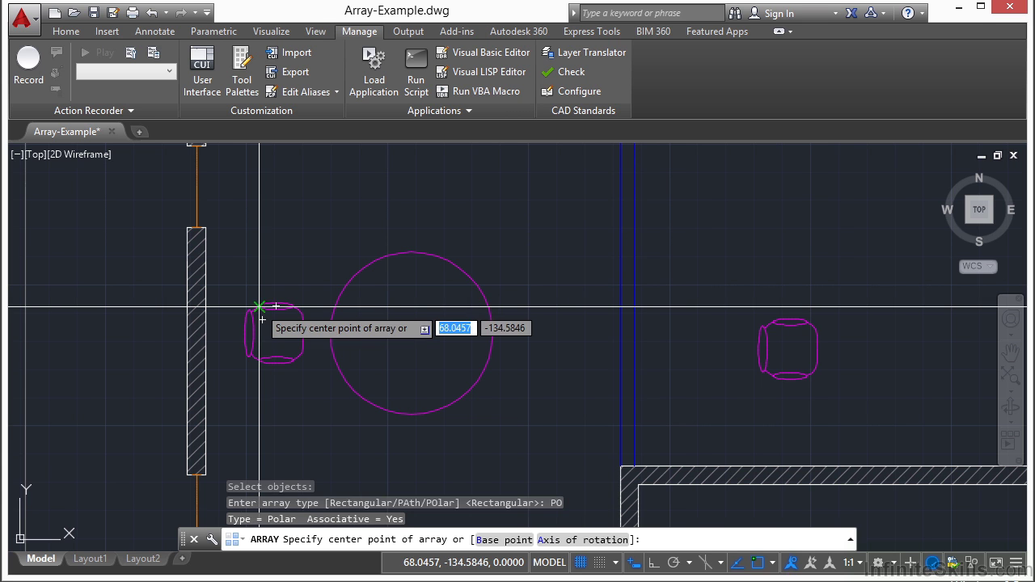
key("Escape")
key("Escape")
key("Escape")
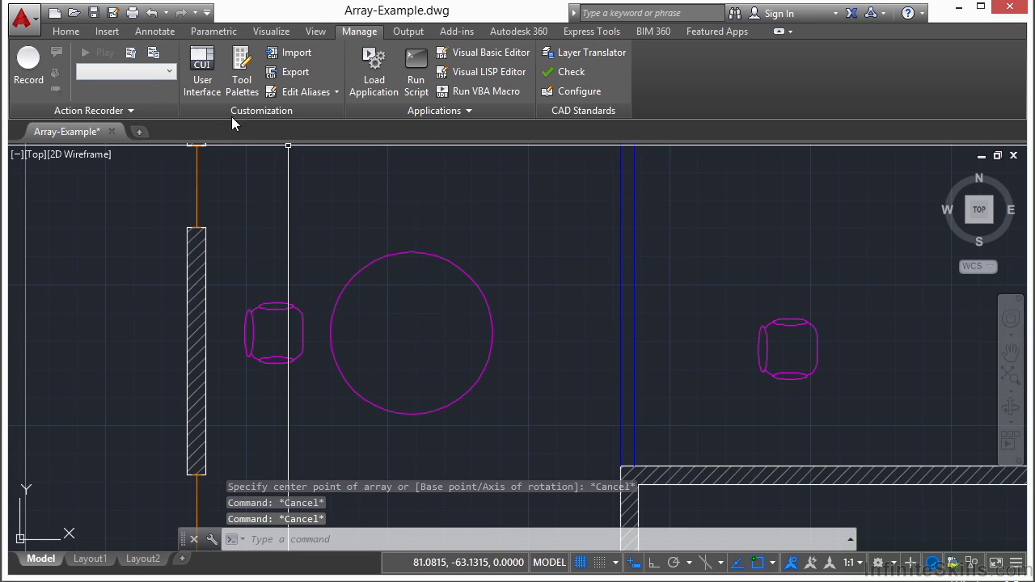
Polar-array the left chair around the table's centre, giving six chairs 60° apart.
left_click(68, 33)
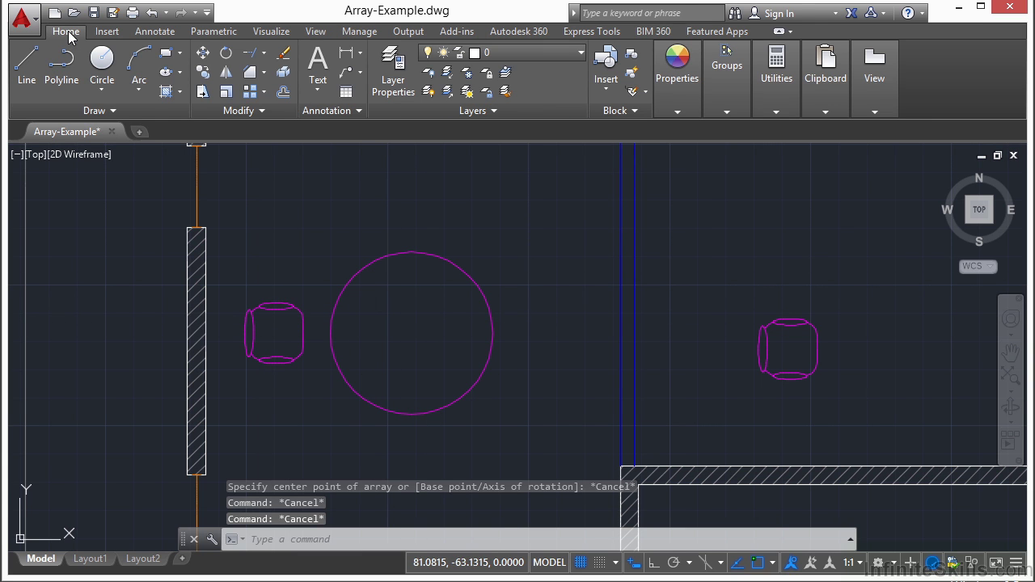
left_click(264, 93)
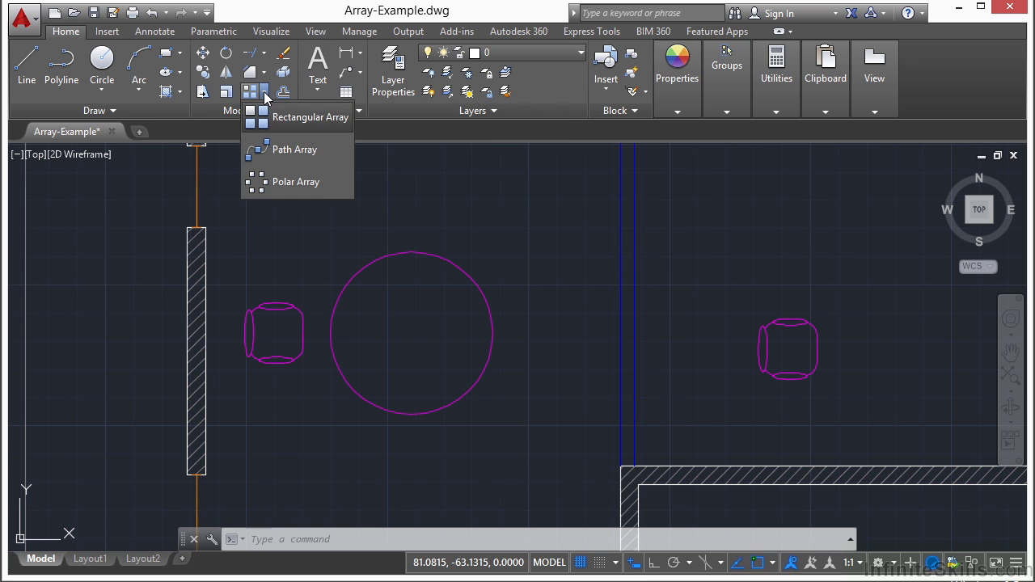
left_click(296, 185)
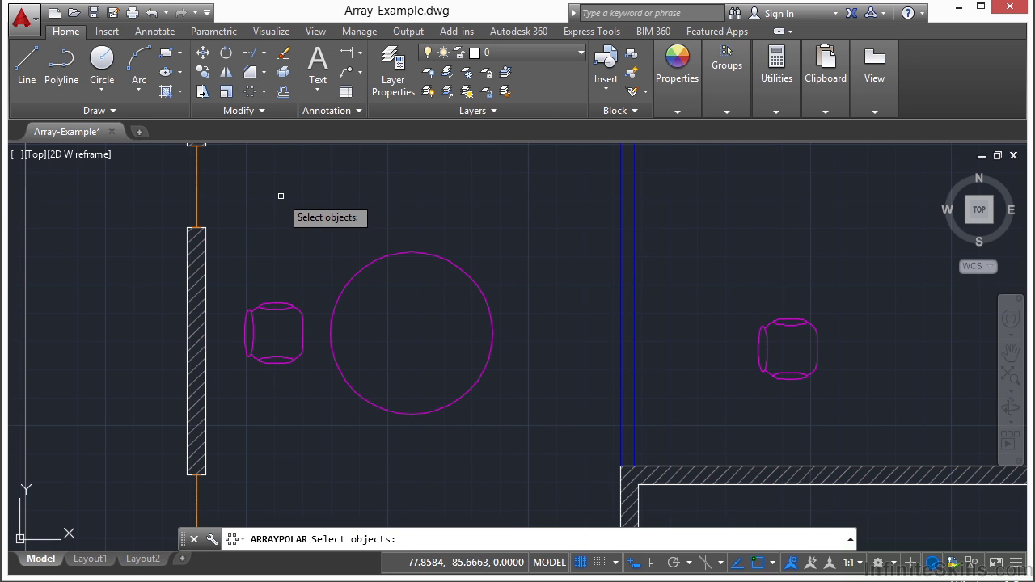
left_click(302, 317)
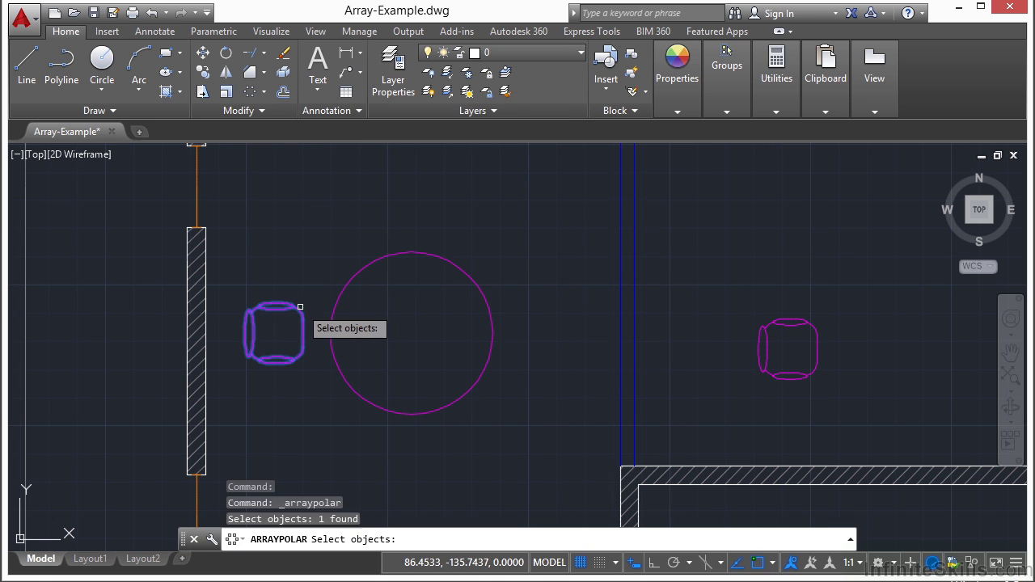
key("Return")
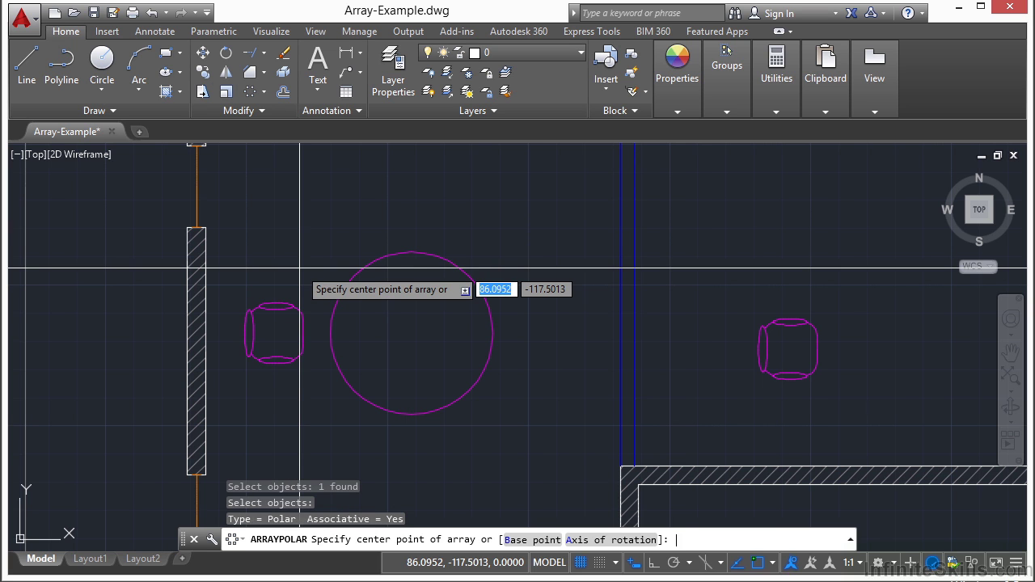
left_click(411, 334)
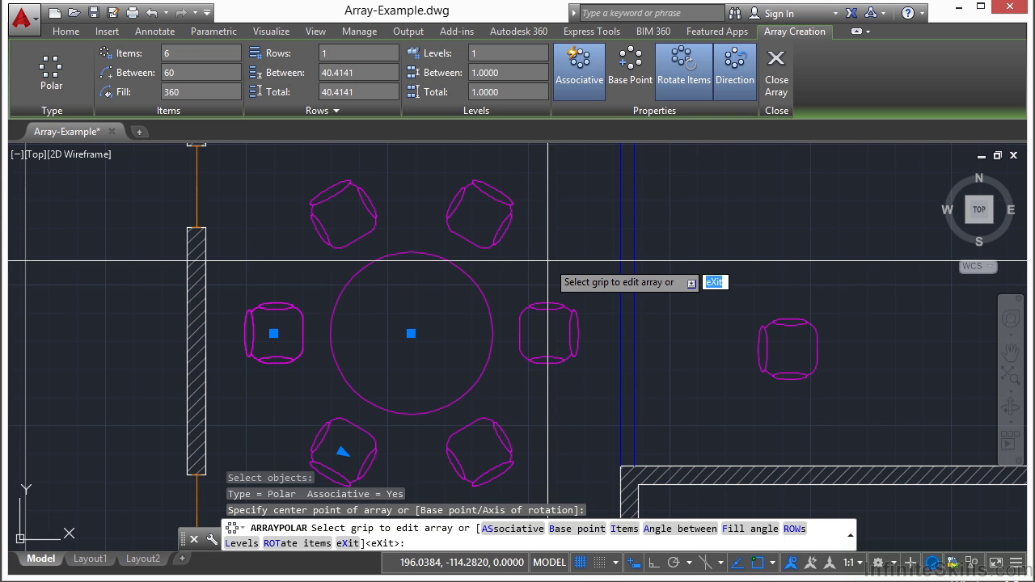
Use the array grips to set 9 chairs spaced 40° apart, filling 360°.
scroll(548, 262, "down", 2)
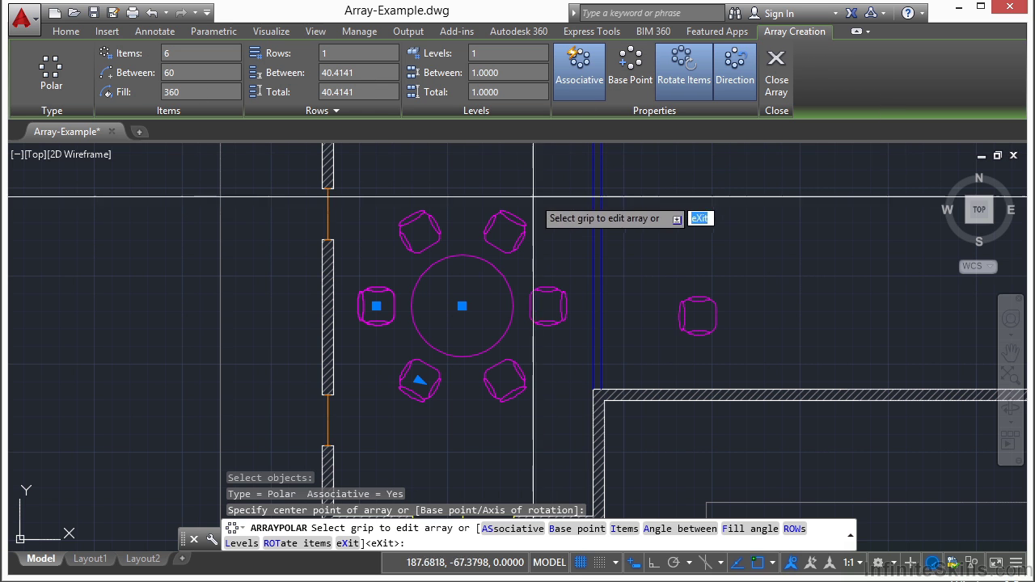
left_click(419, 380)
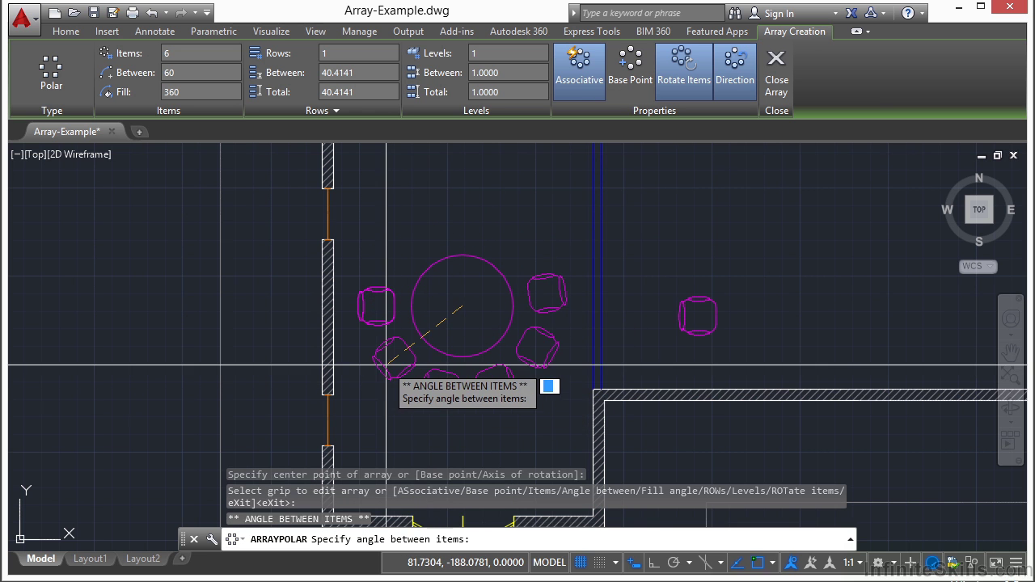
left_click(385, 365)
left_click(542, 291)
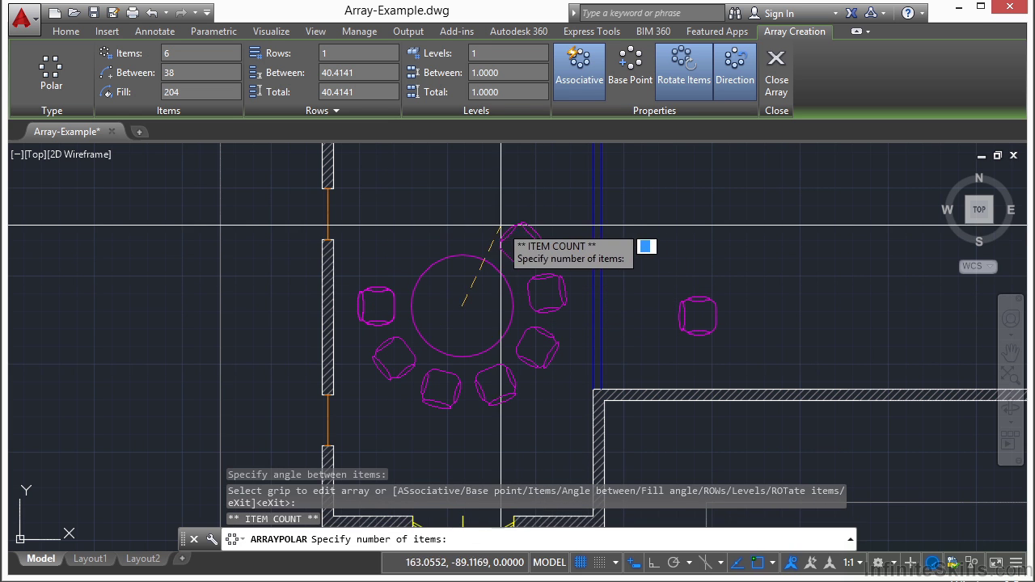
left_click(395, 222)
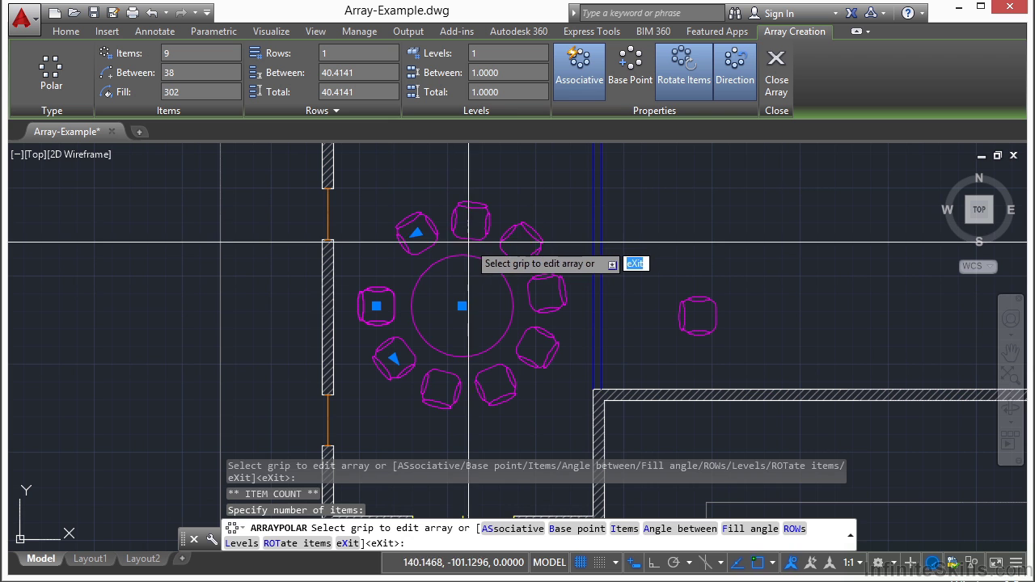
left_click(393, 358)
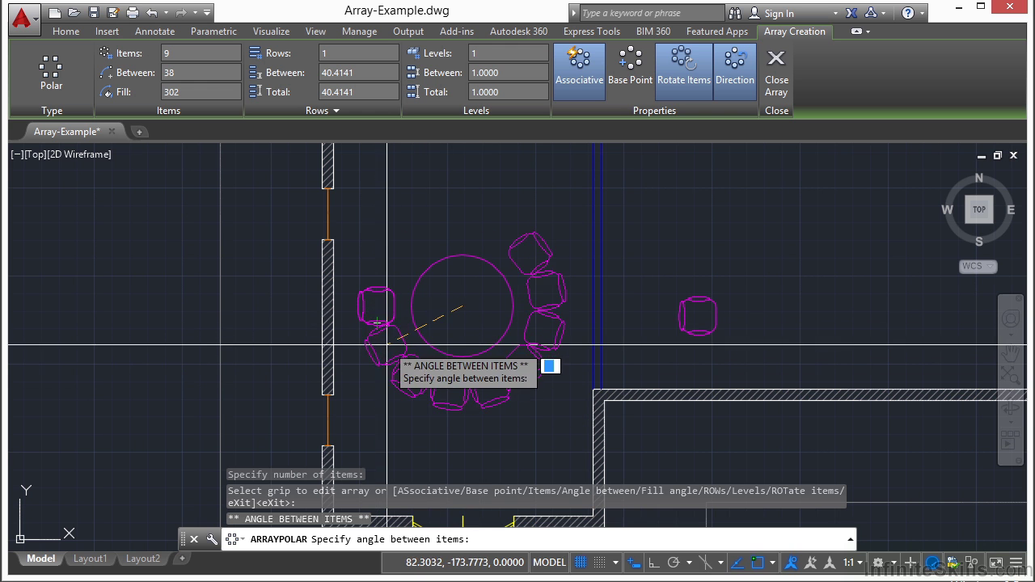
left_click(430, 365)
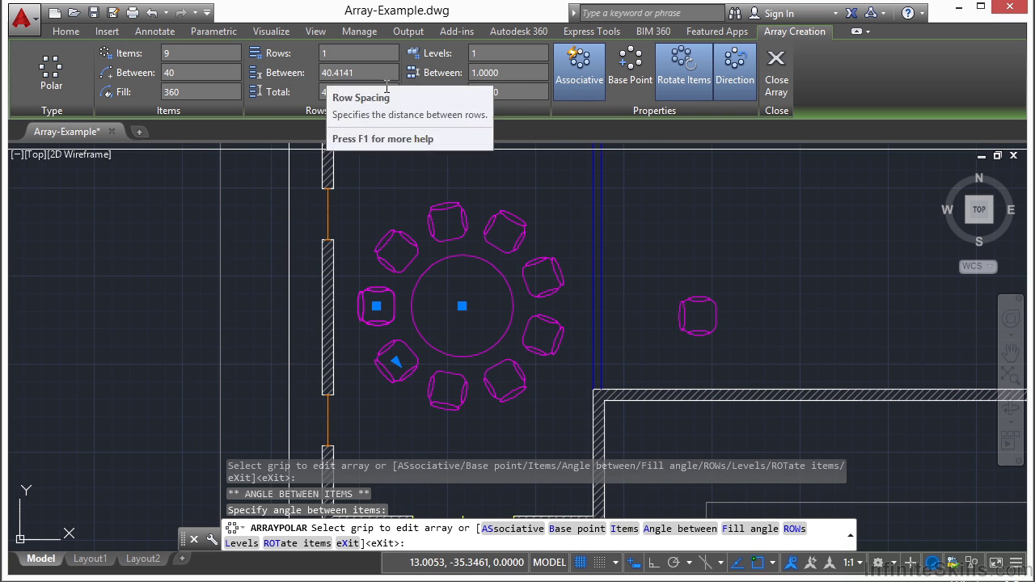
Reduce the array to 5 items and try a 180° fill angle.
left_click(189, 55)
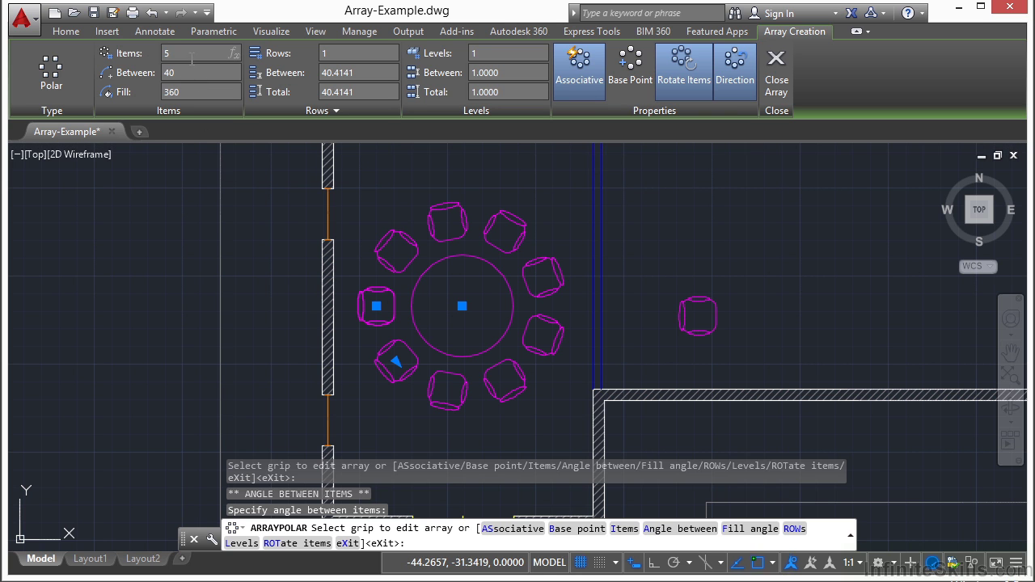
type("5")
key("Return")
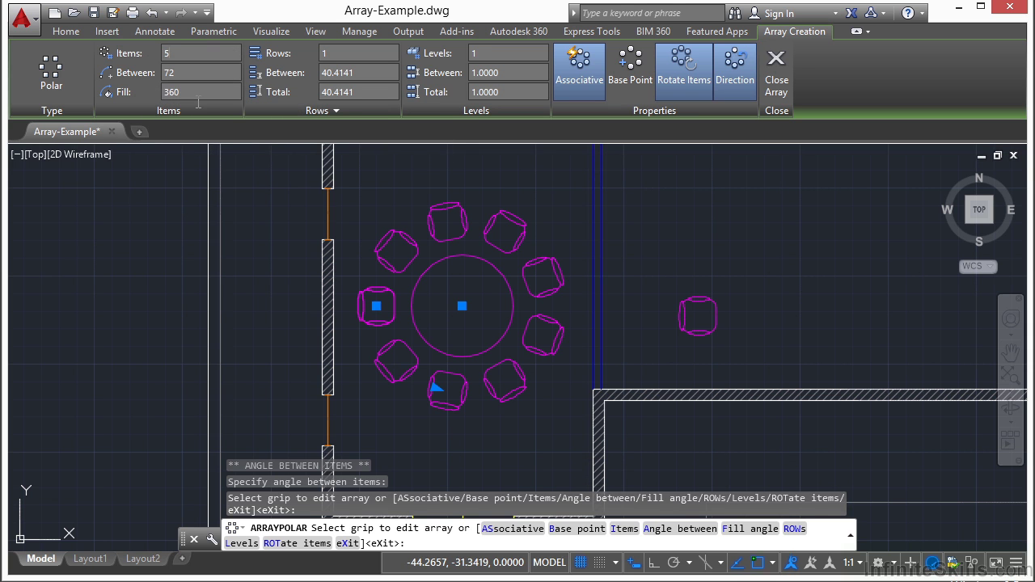
left_click(197, 97)
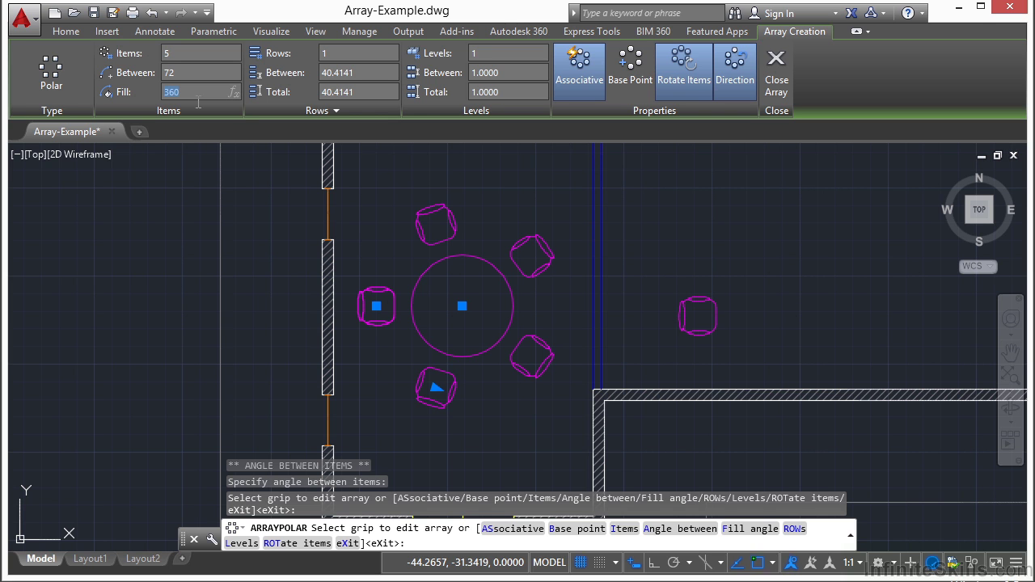
key("Return")
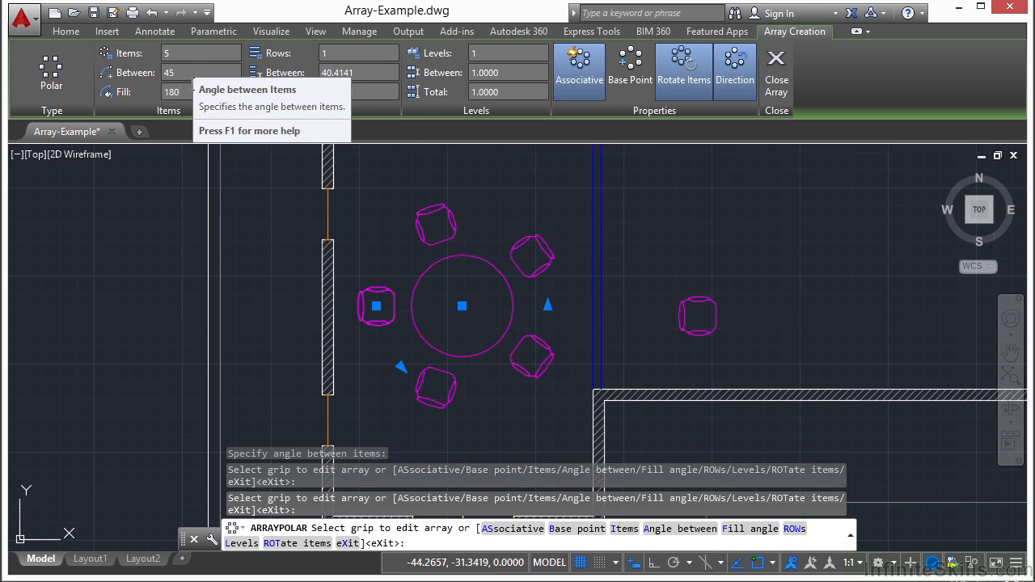
Restore a 360° fill, test 72° and 56° spacing, and end at 360° fill.
double_click(192, 92)
type("360")
key("Return")
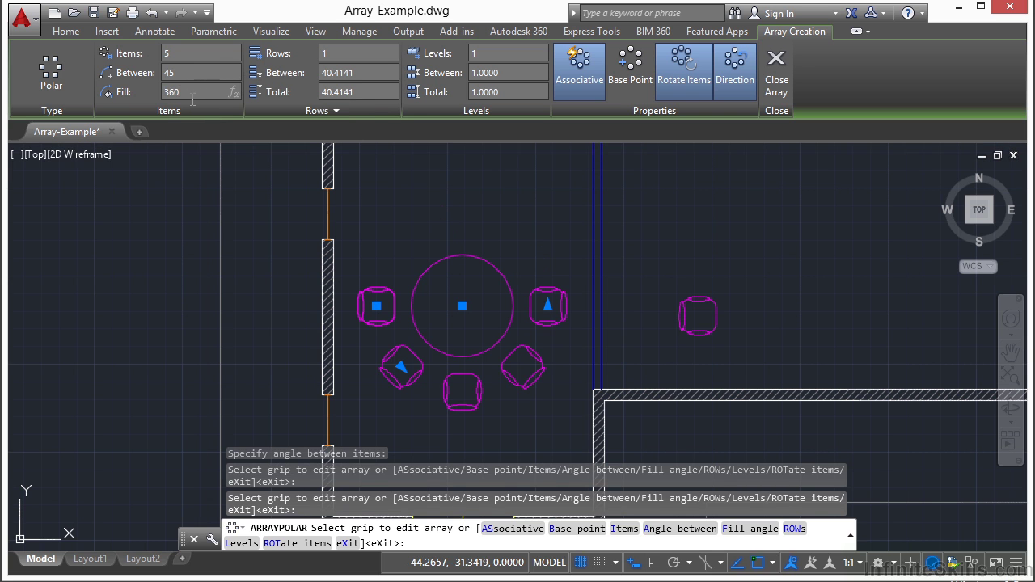
type("72")
key("Return")
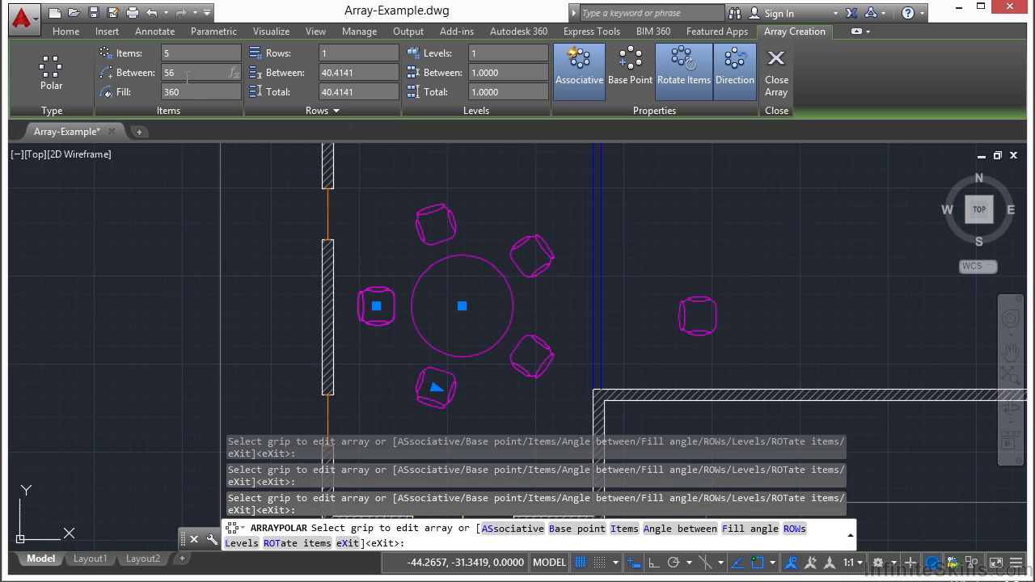
key("Return")
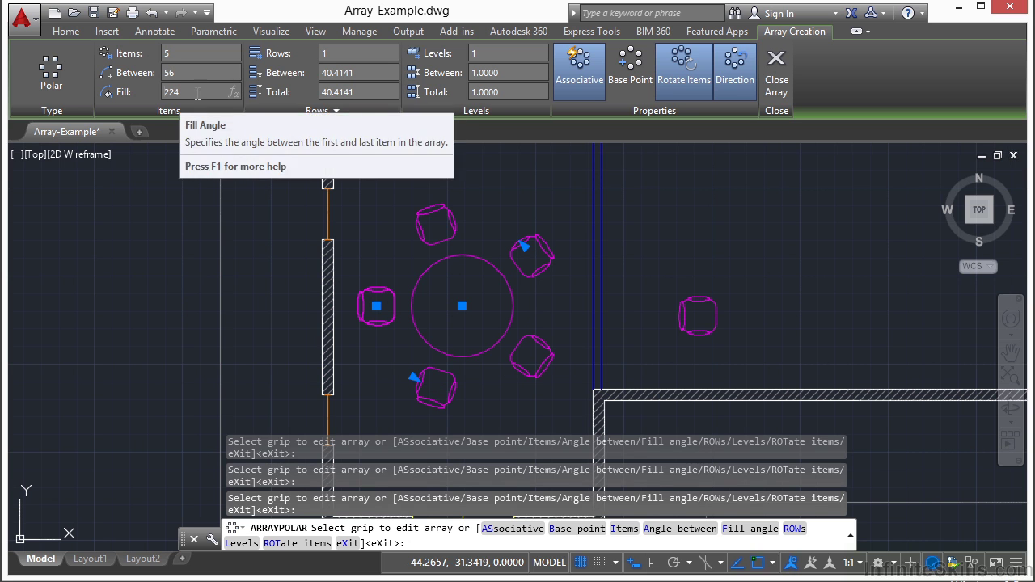
left_click(193, 100)
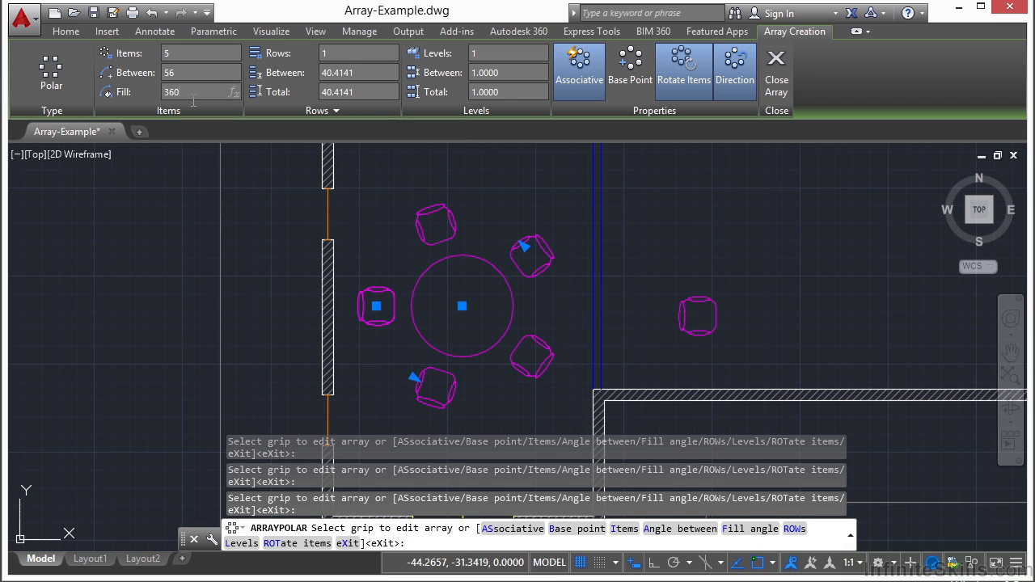
key("Return")
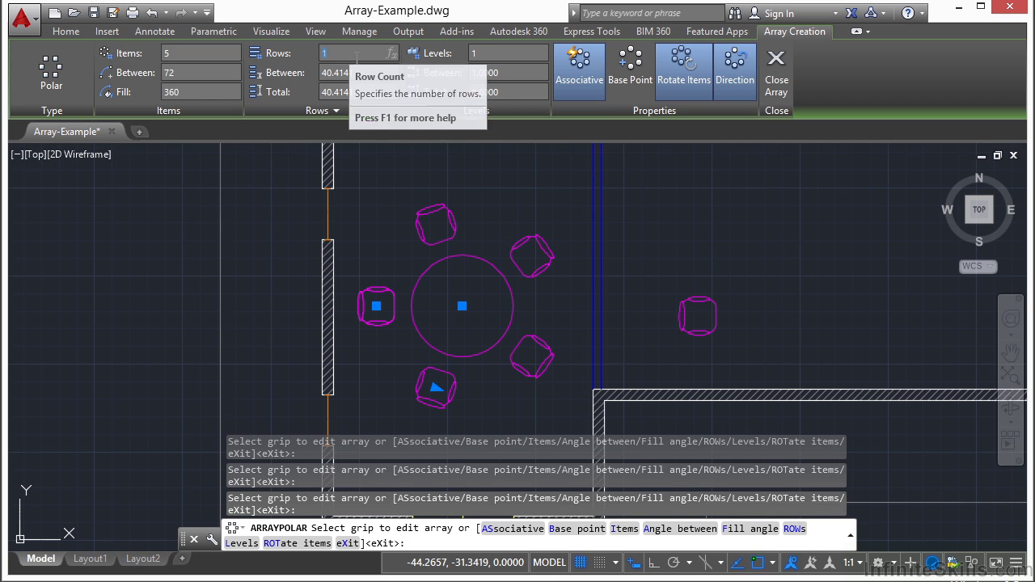
Enter 2 for the array rows, then leave the row spacing unchanged.
type("2")
key("Return")
key("Tab")
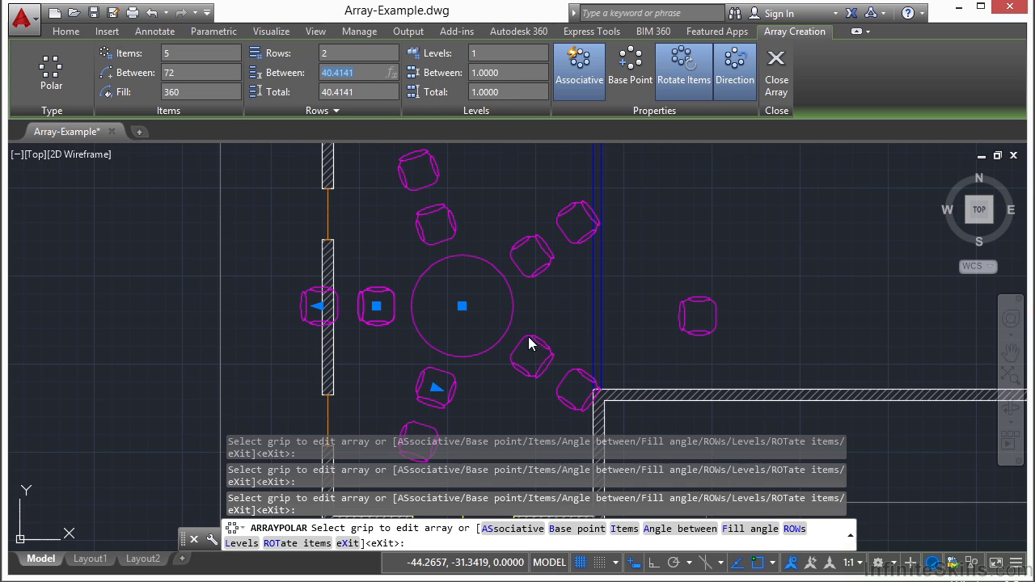
left_click(500, 59)
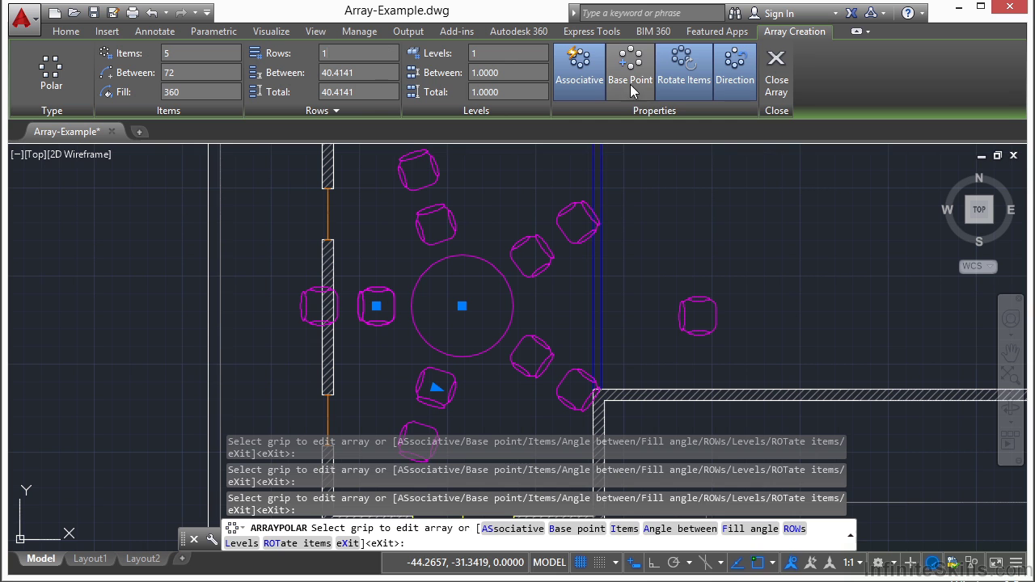
Toggle the array Direction off and back on, then Rotate Items off and on.
left_click(736, 80)
left_click(735, 81)
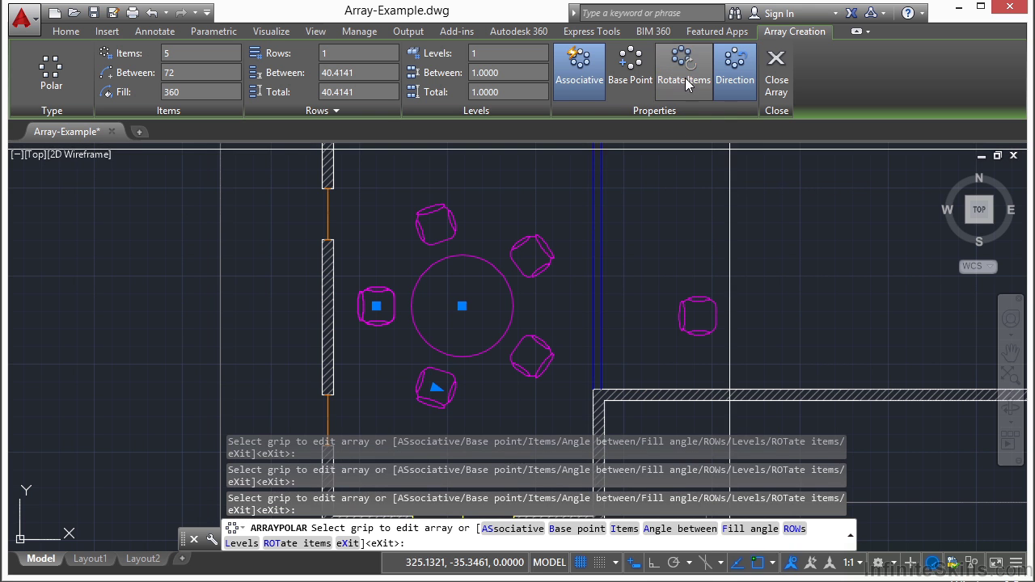
left_click(684, 81)
scroll(380, 355, "up", 2)
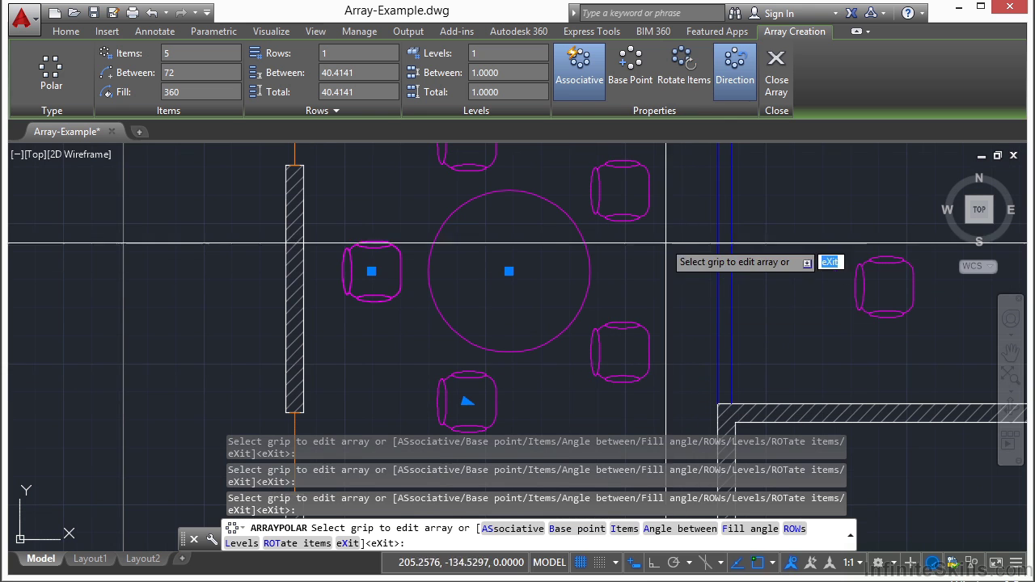
left_click(694, 68)
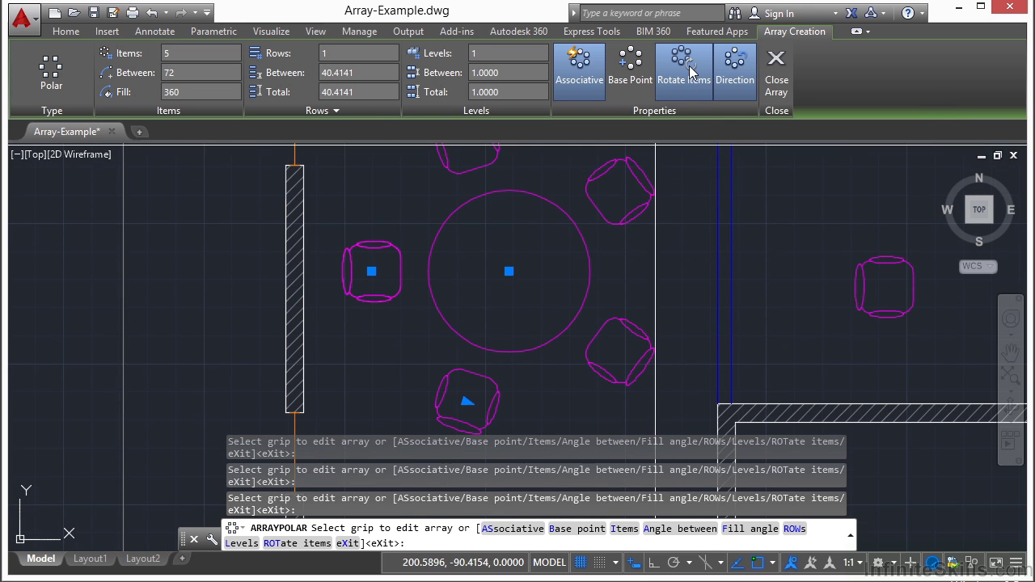
scroll(430, 295, "down", 2)
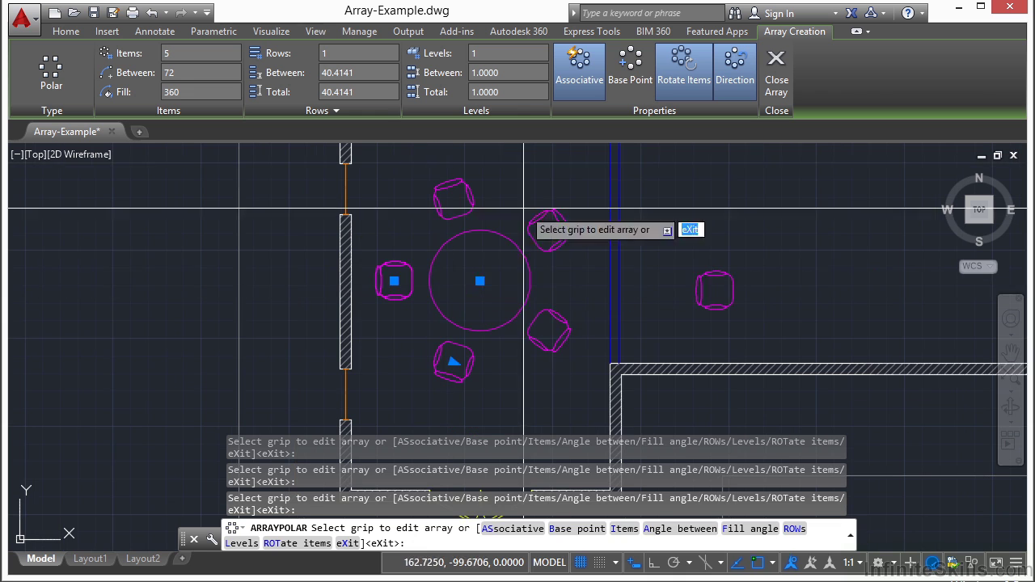
Reset the array base point to the centroid and stretch the radius grip outward.
left_click(630, 69)
key("Return")
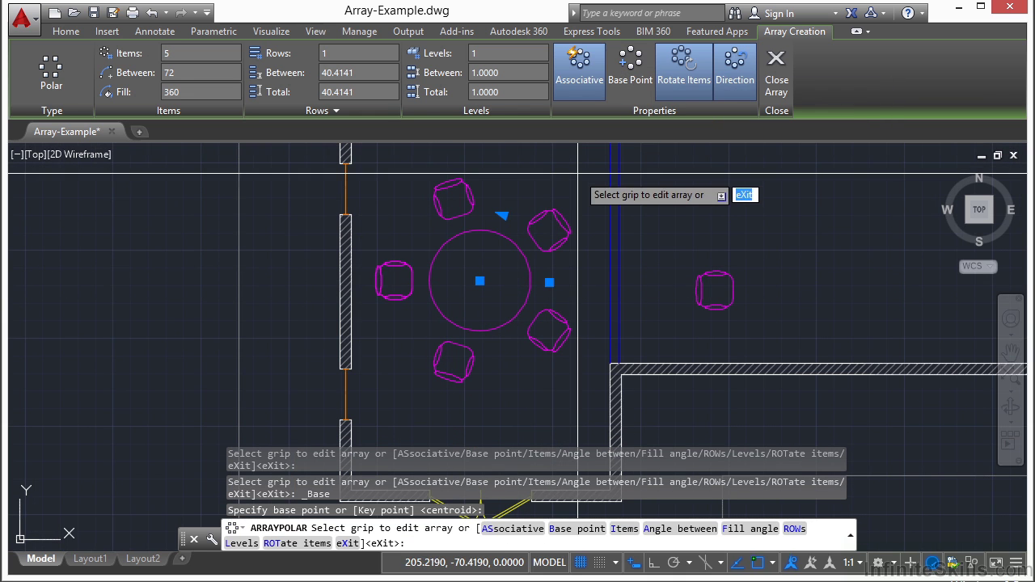
left_click(577, 81)
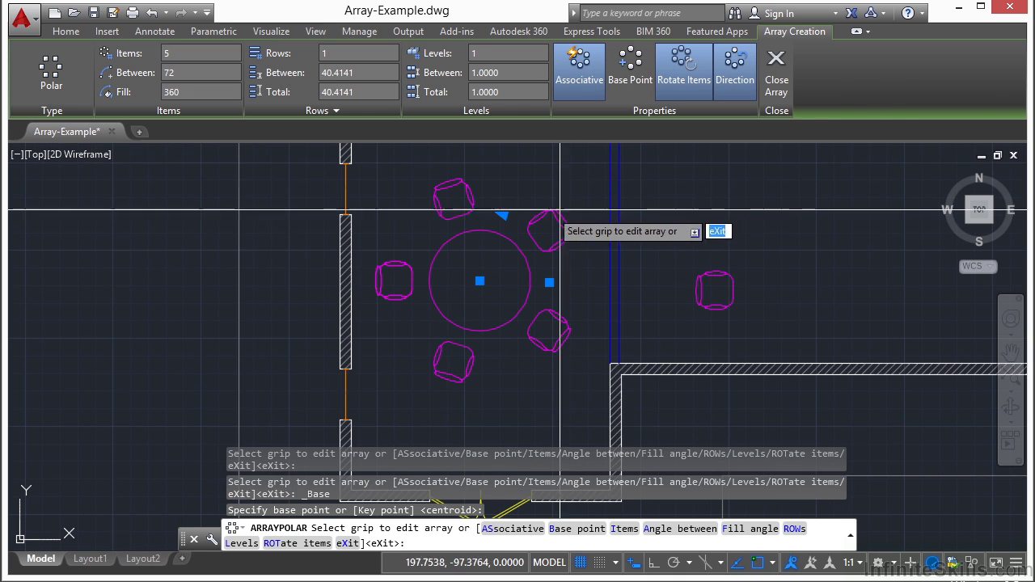
left_click(549, 282)
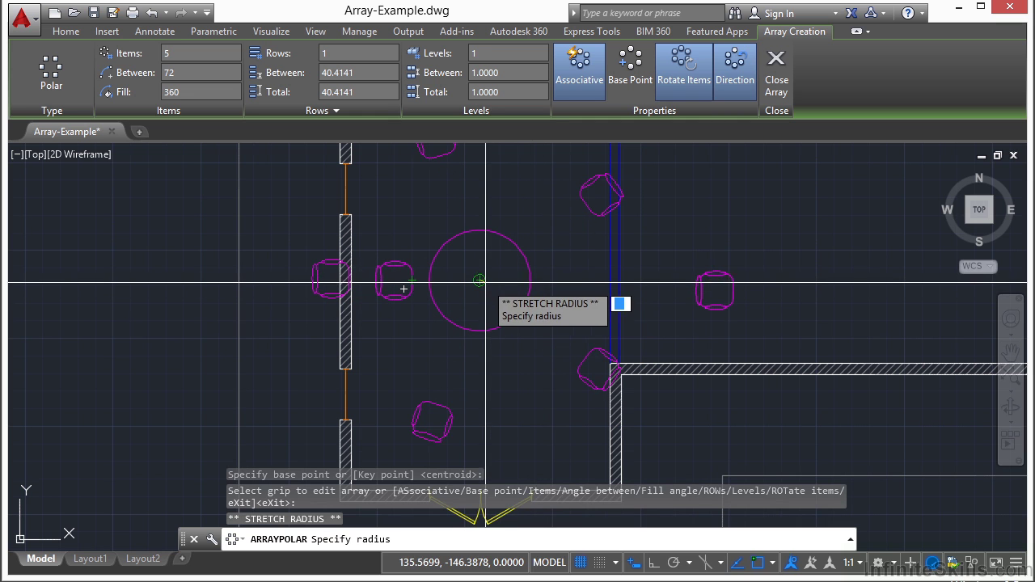
left_click(431, 283)
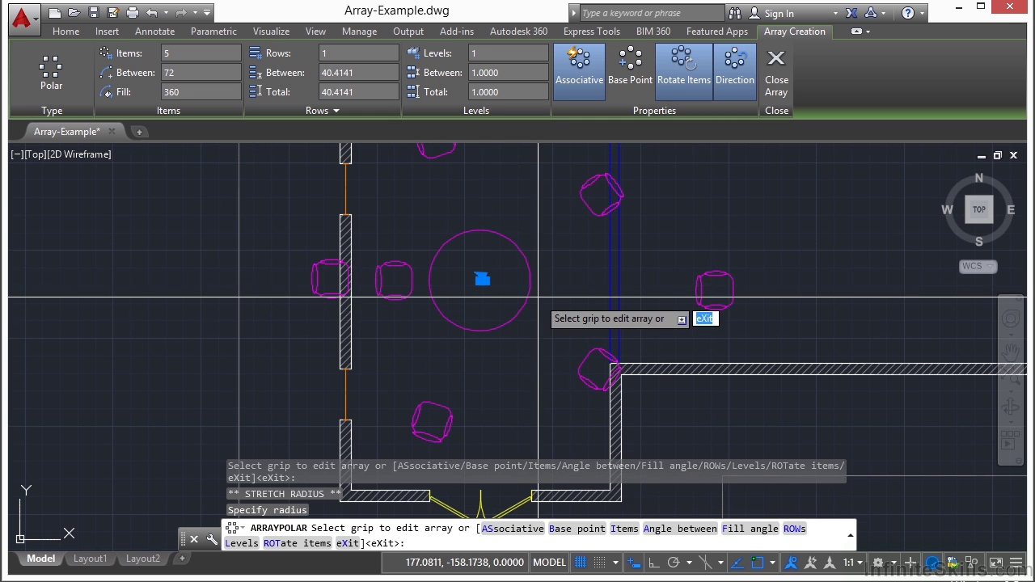
Undo the stretched polar array, leaving the original chair.
key("ctrl+z")
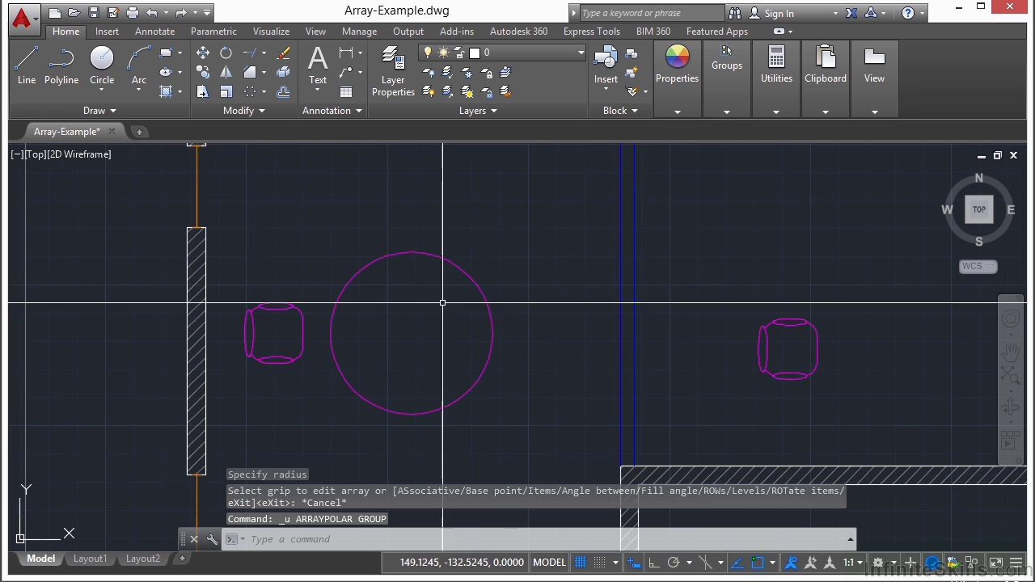
middle_click_drag(441, 317, 474, 258)
scroll(474, 275, "down", 3)
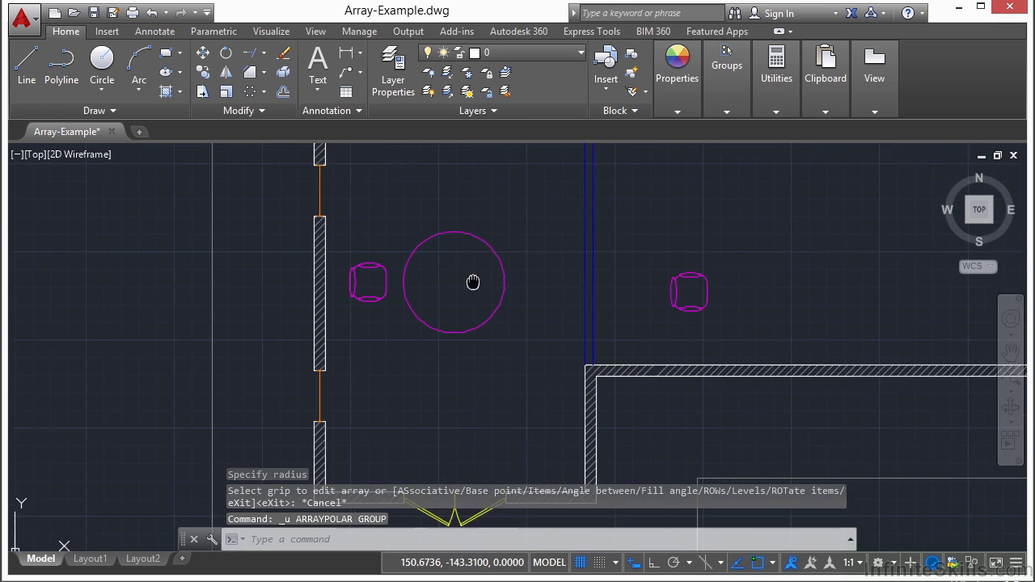
Polar-array the left chair around the table circle's centre, then close the array.
left_click(264, 91)
left_click(279, 180)
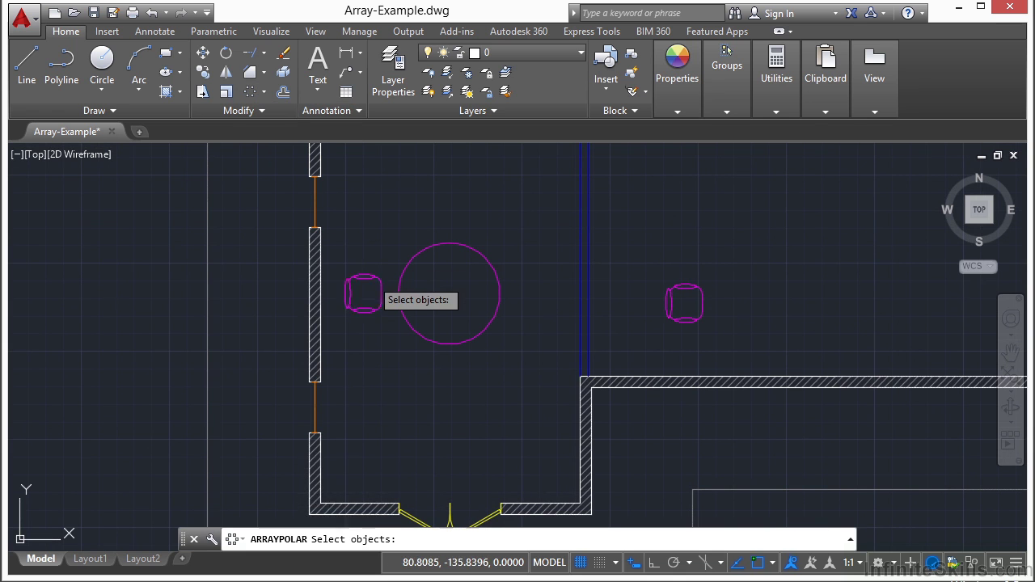
left_click(370, 279)
key("Return")
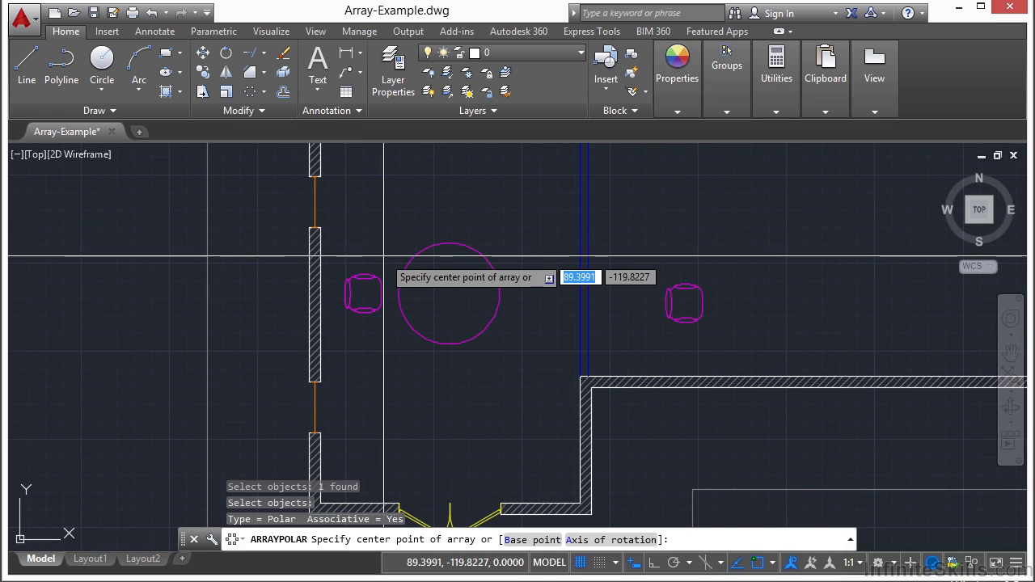
type("cen")
key("Return")
left_click(449, 294)
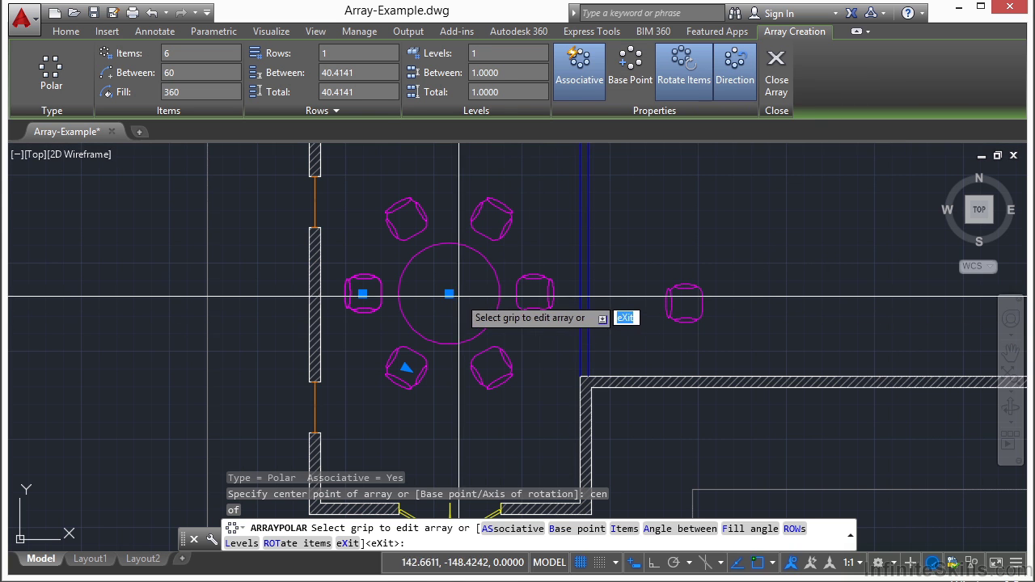
left_click(774, 82)
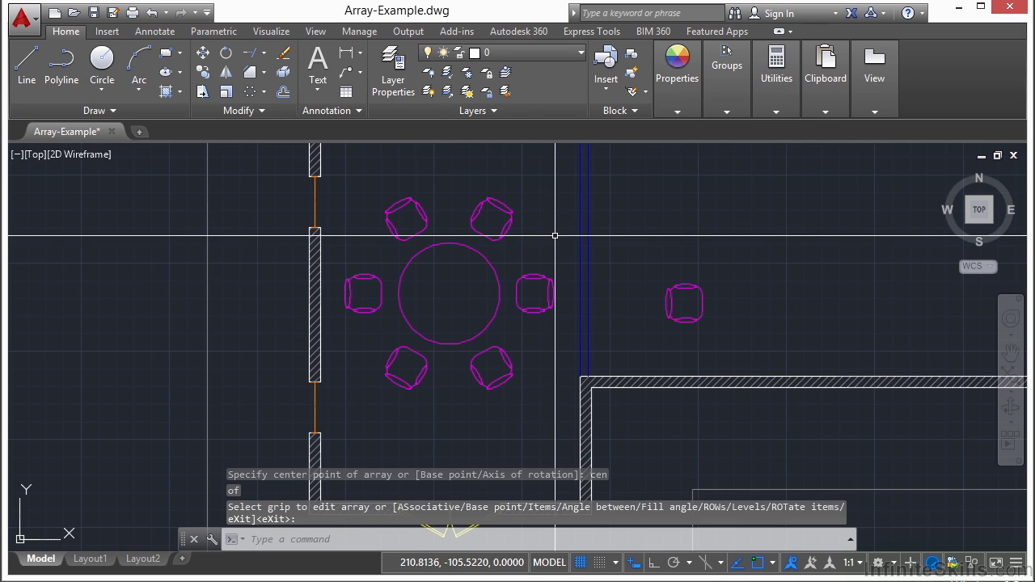
Select the chair array and drag its angle grip to space 8 chairs 30° apart.
left_click(537, 282)
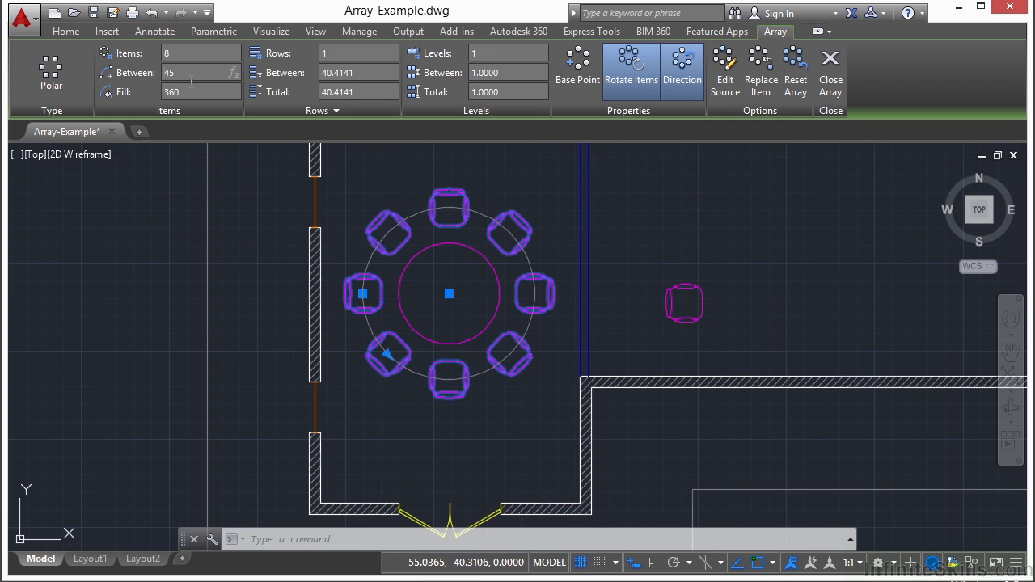
left_click(388, 353)
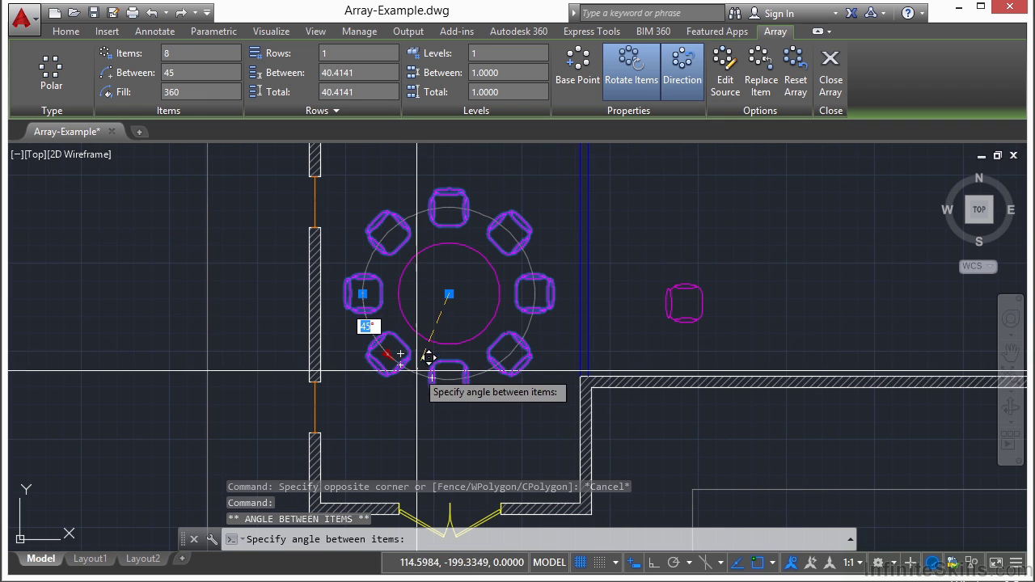
left_click(343, 343)
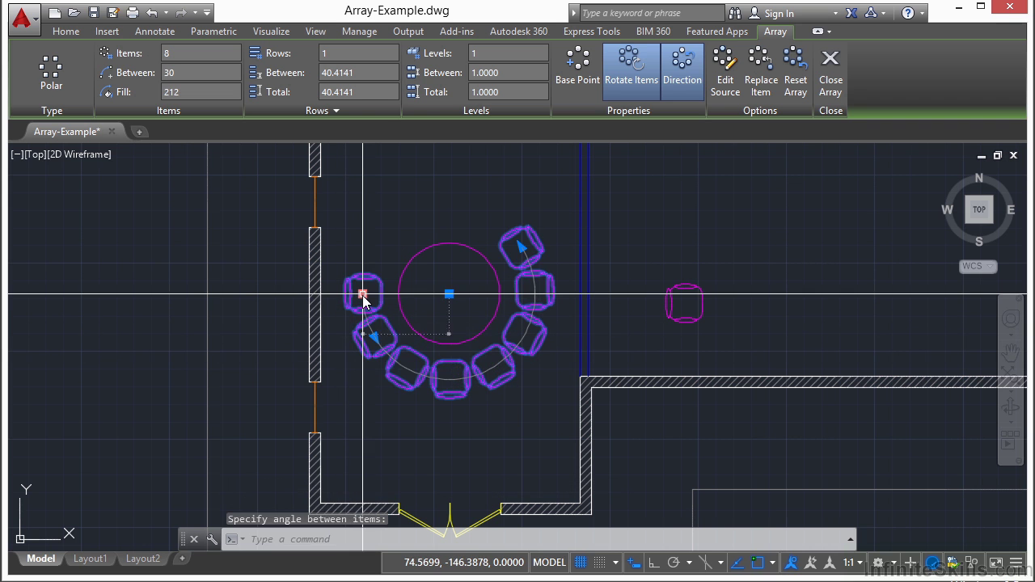
left_click(363, 297)
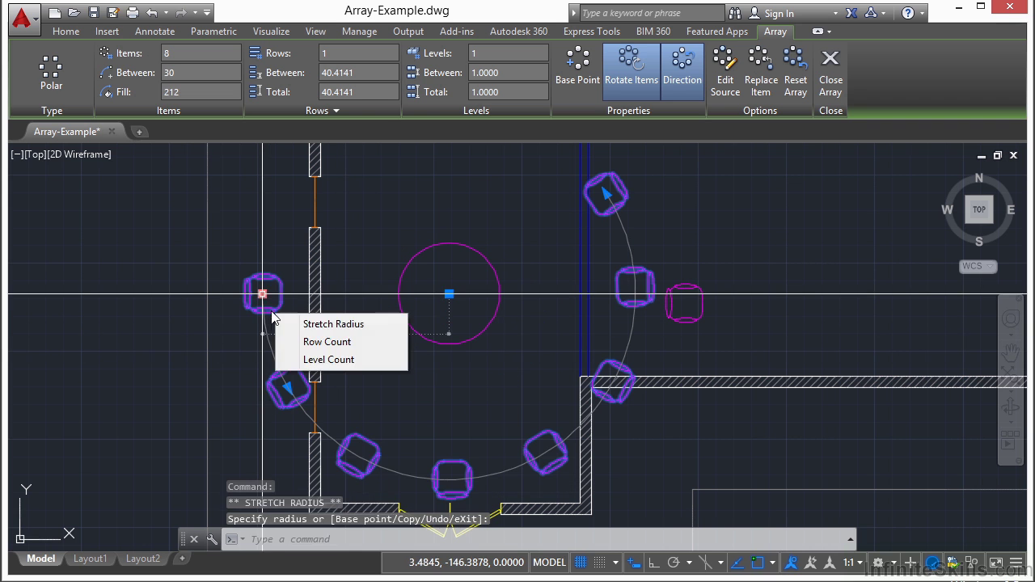
left_click(364, 292)
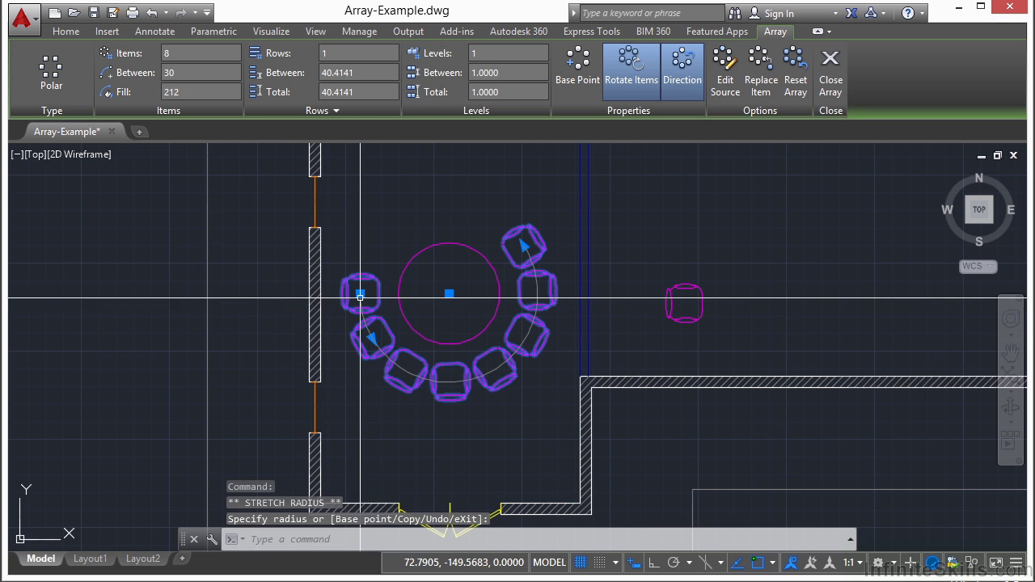
left_click(449, 293)
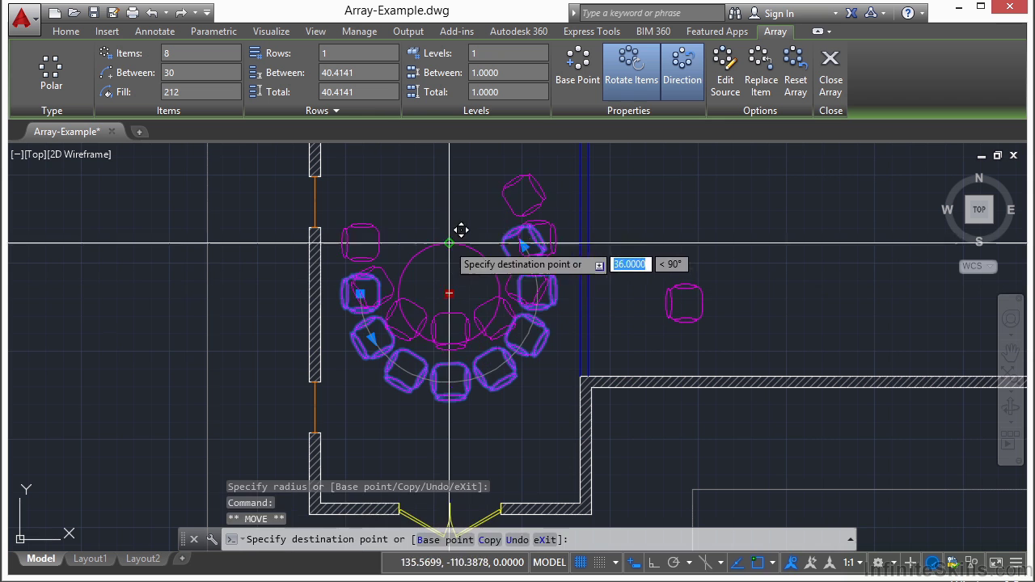
left_click(439, 212)
left_click(438, 212)
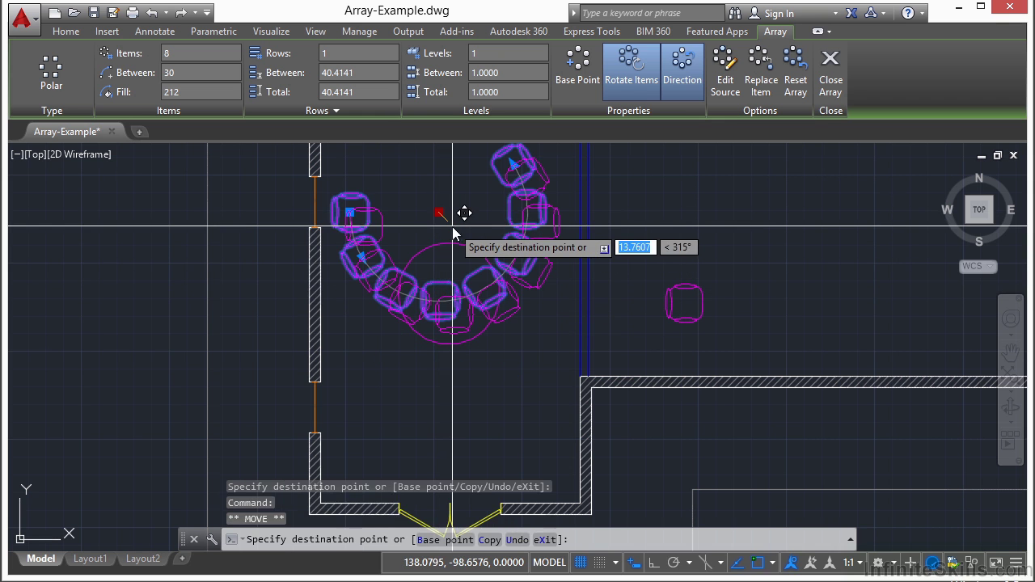
key("Return")
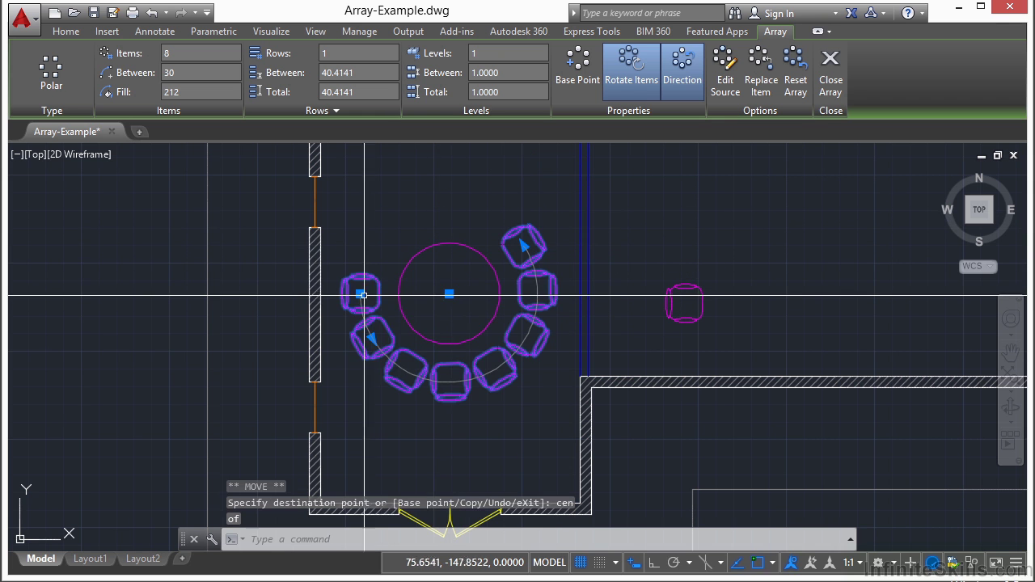
mouse_move(362, 295)
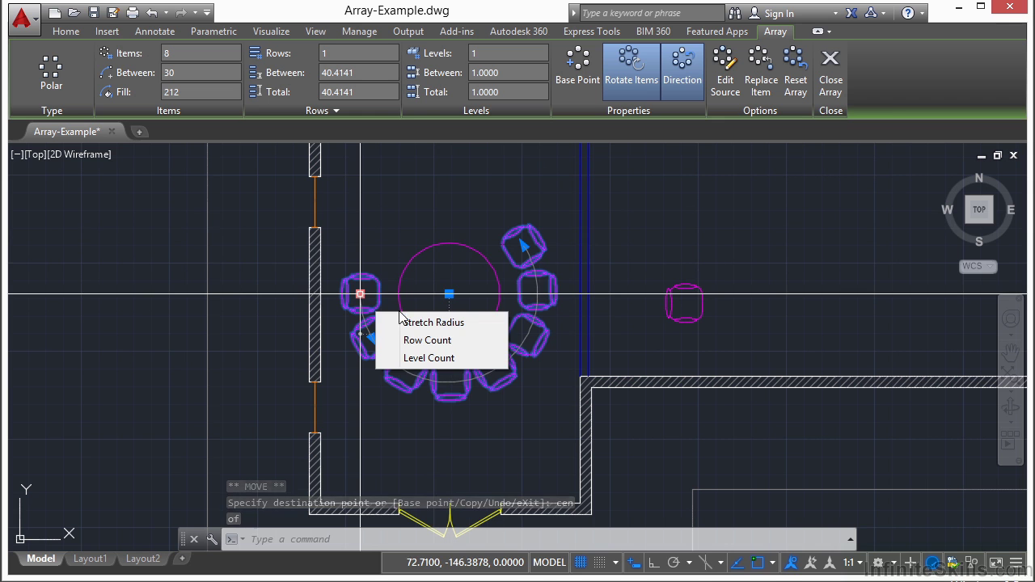
Give the chair array 4 rows with the grip's Row Count option.
left_click(455, 342)
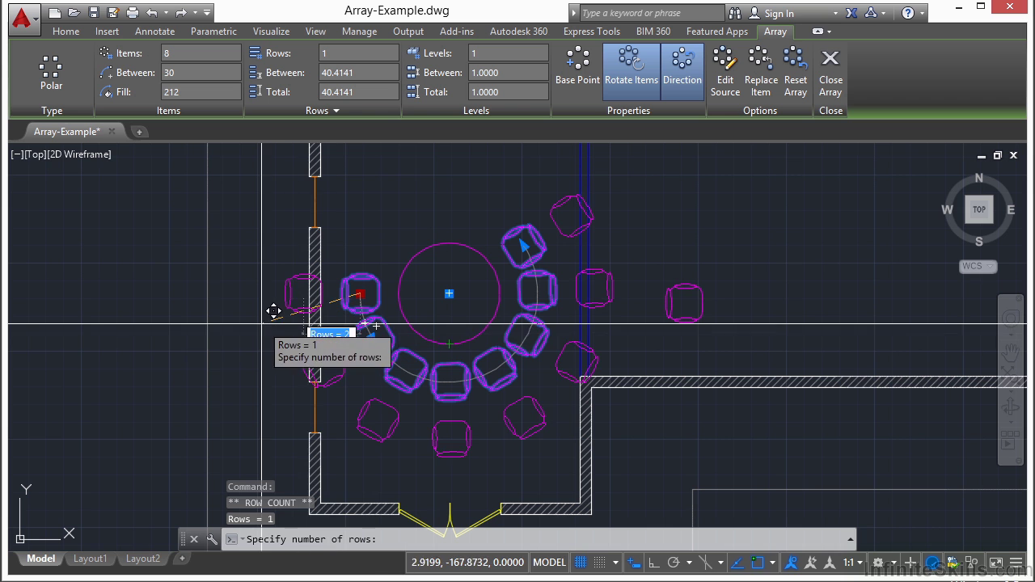
type("4")
key("Return")
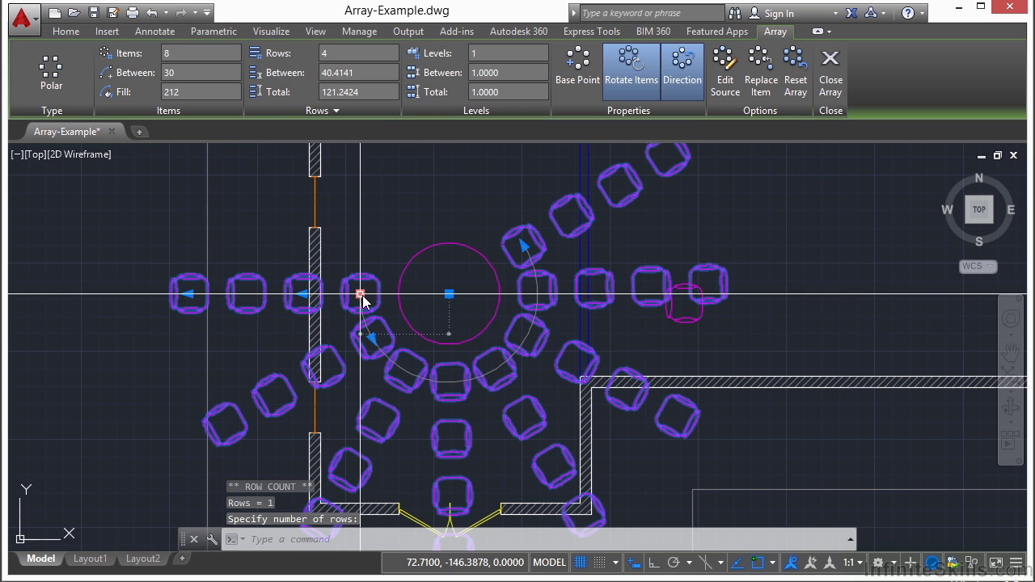
Stretch the array radius so the chairs sit closer to the table.
mouse_move(362, 299)
left_click(417, 326)
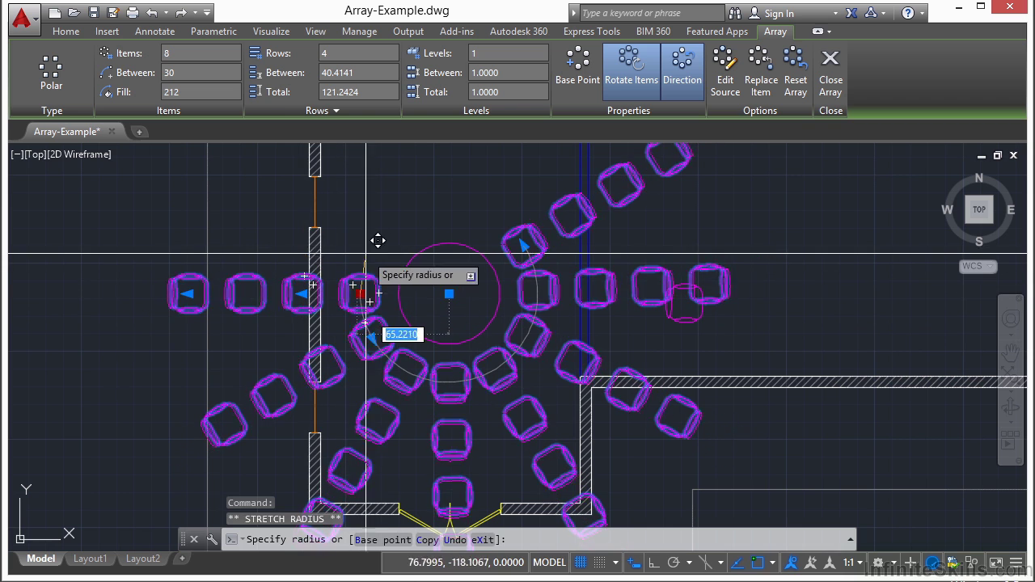
left_click(396, 235)
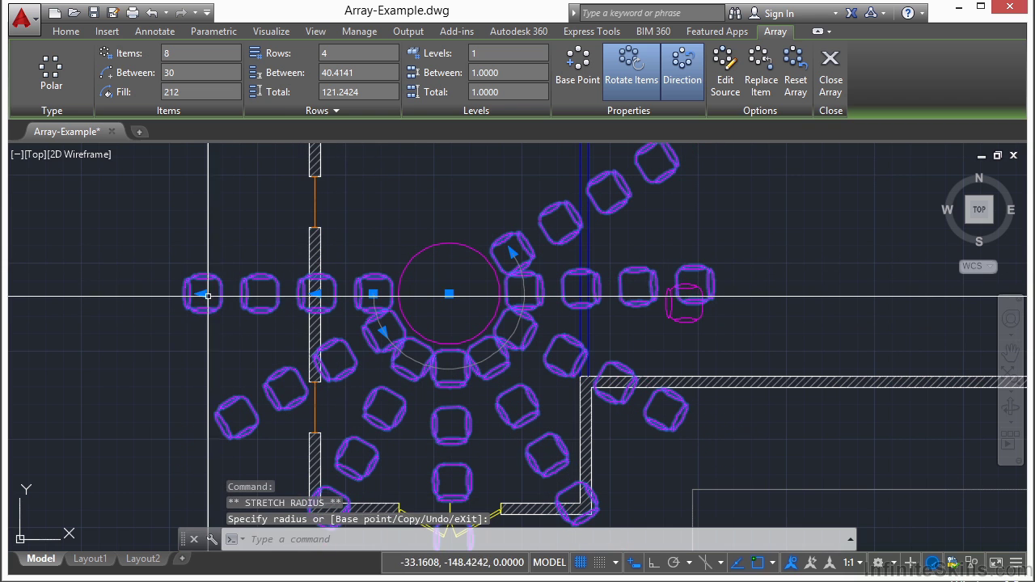
Reduce the array back to a single row and exit array editing.
left_click(202, 296)
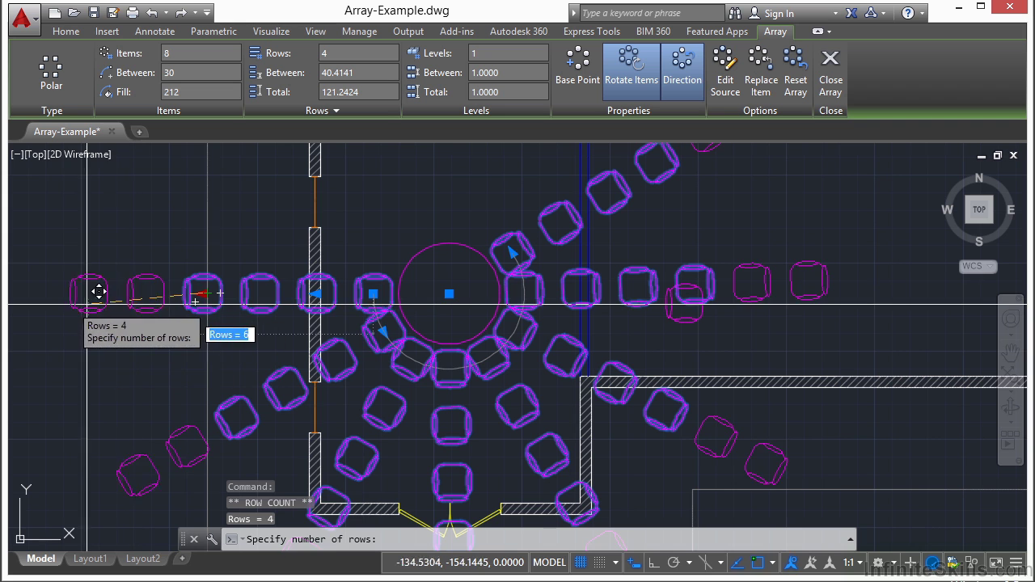
left_click(341, 333)
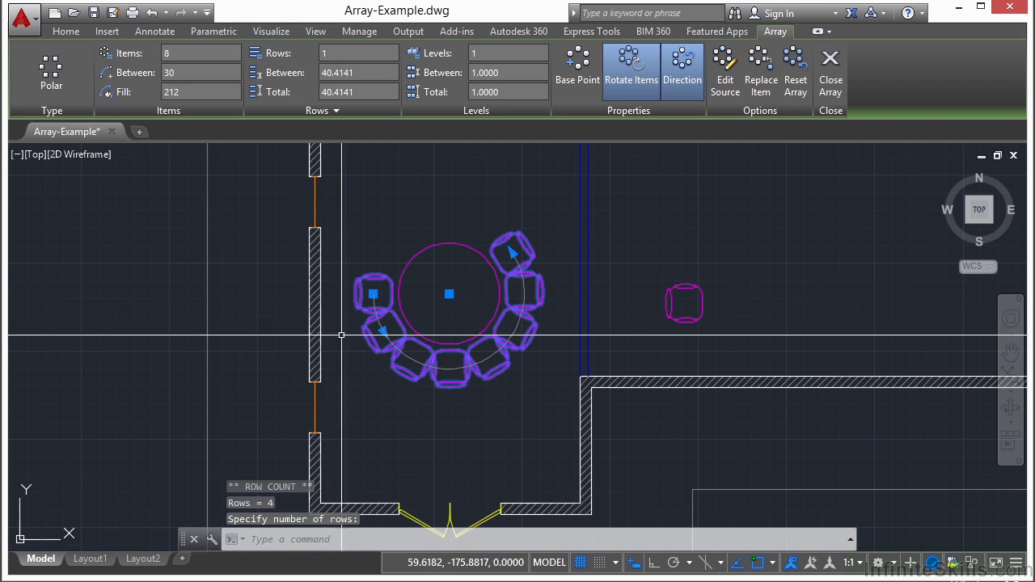
key("Escape")
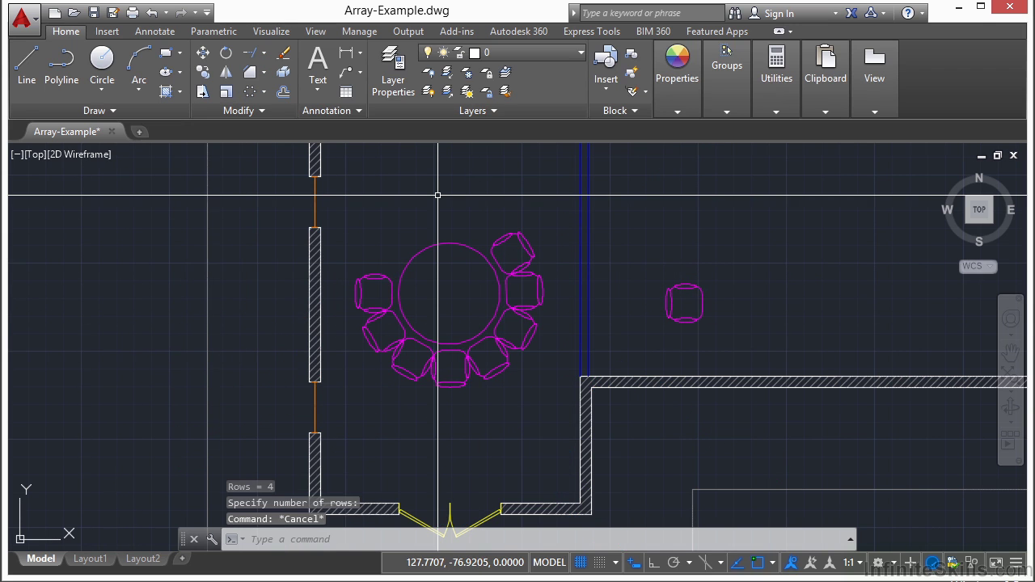